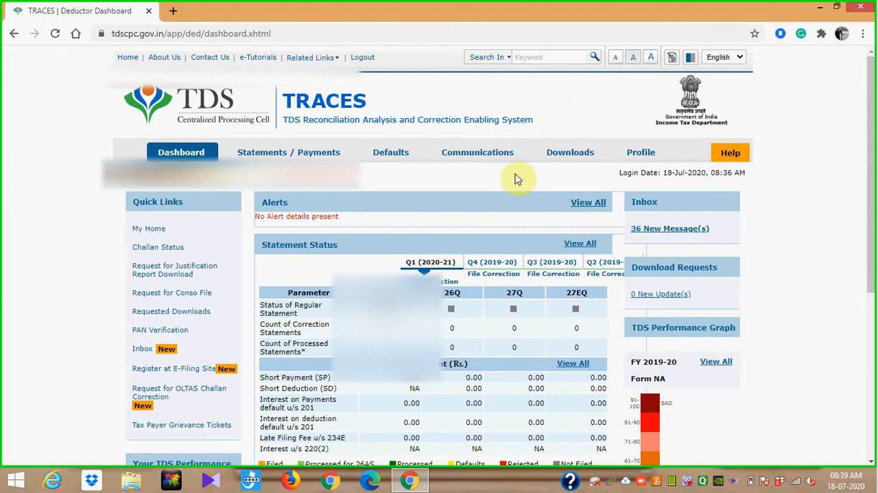
- Request a bulk PAN download of Form 16A for financial year 2019-20, quarter Q2, form type 26Q
mouse_move(575, 159)
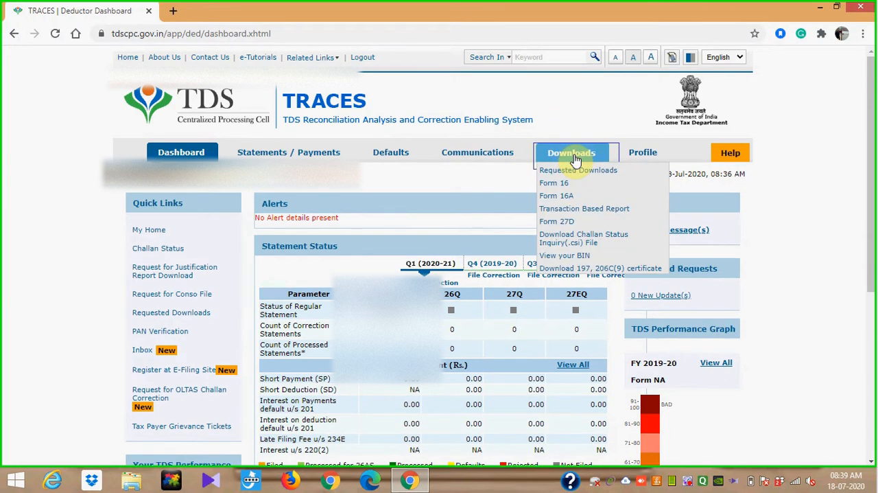
left_click(559, 197)
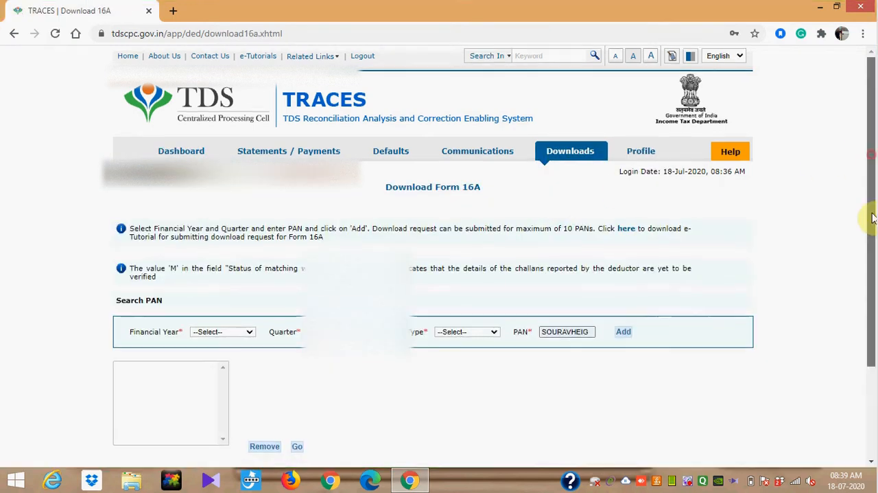
scroll(873, 217, "down", 2)
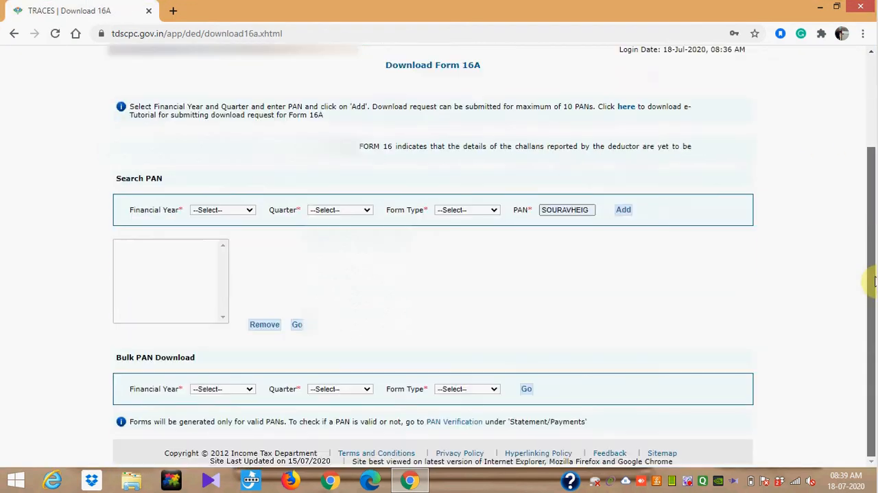
left_click(246, 392)
left_click(236, 371)
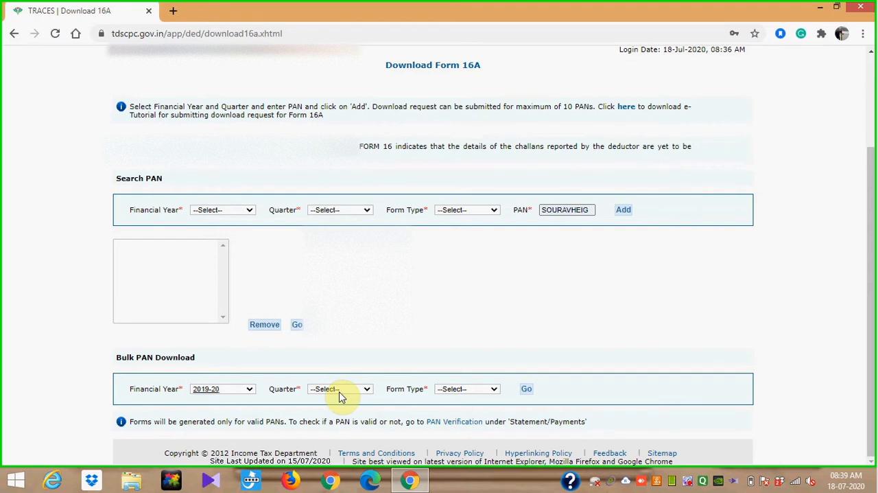
left_click(365, 391)
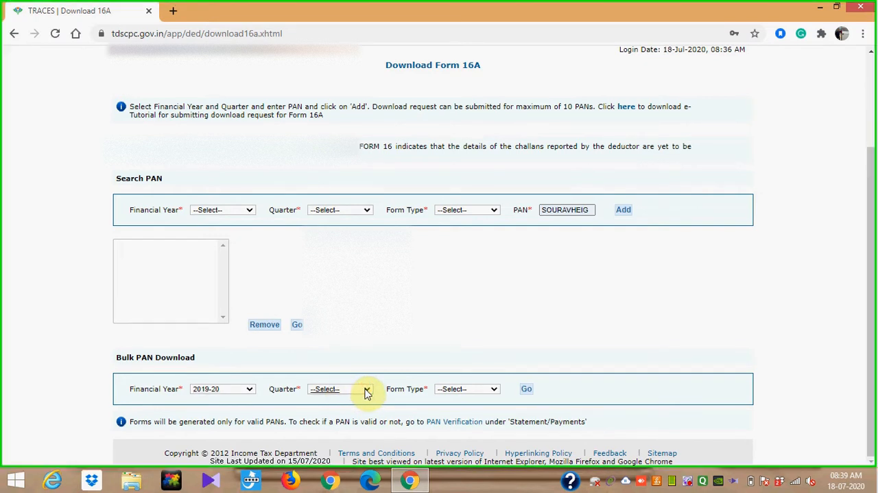
left_click(366, 391)
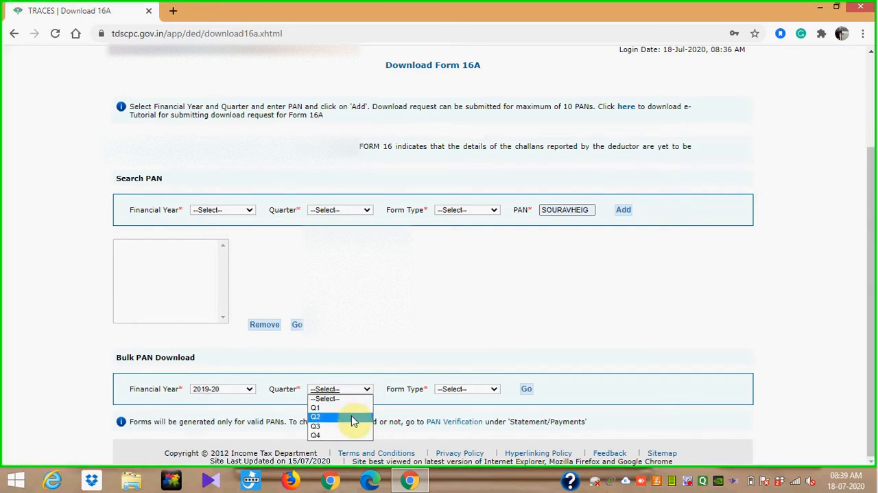
left_click(351, 417)
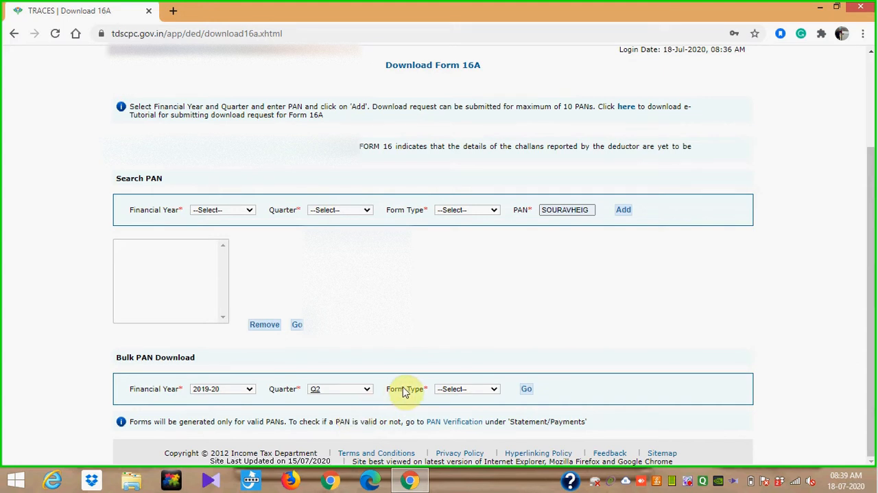
left_click(494, 391)
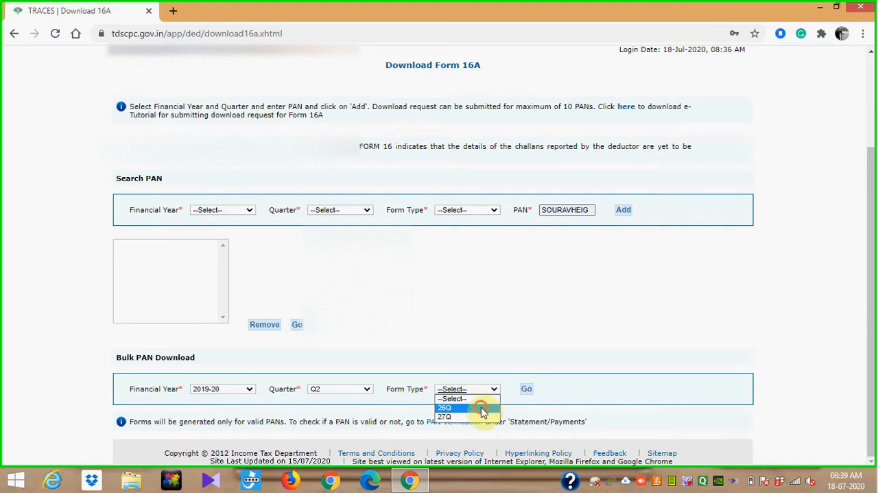
left_click(483, 409)
left_click(525, 389)
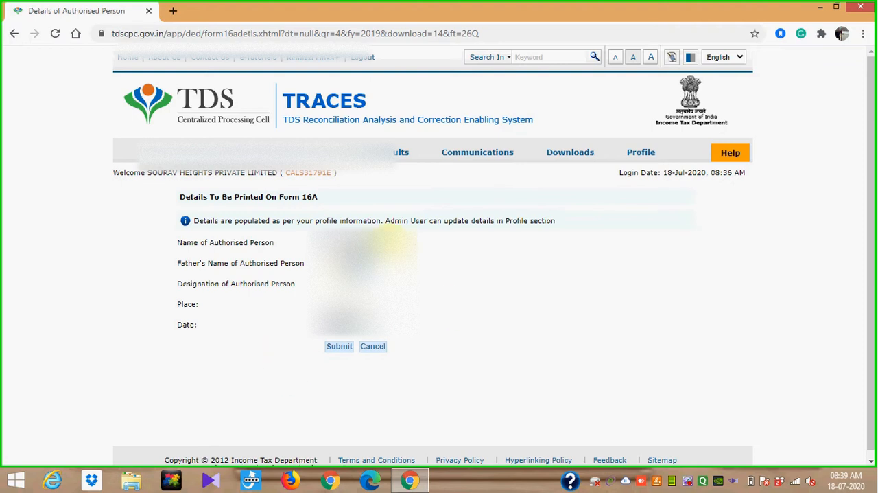
- Submit the authorised person's details for Form 16A and proceed with KYC validation without a digital signature
left_click(340, 348)
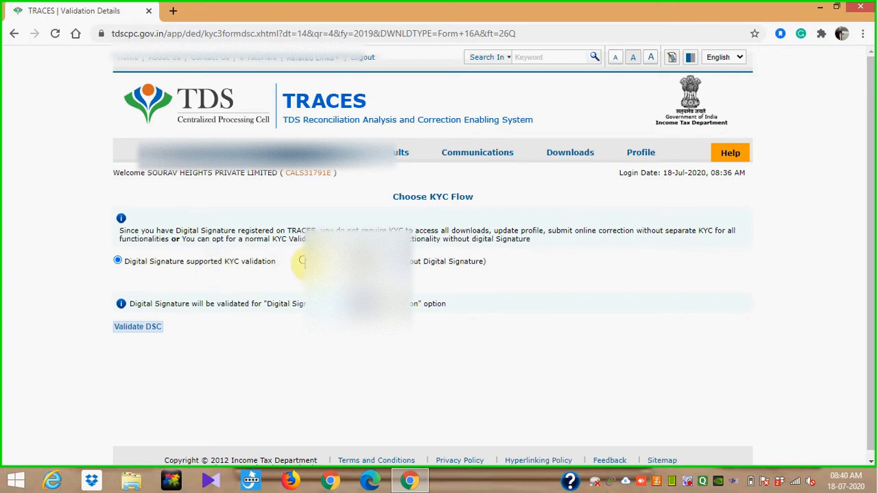
left_click(302, 260)
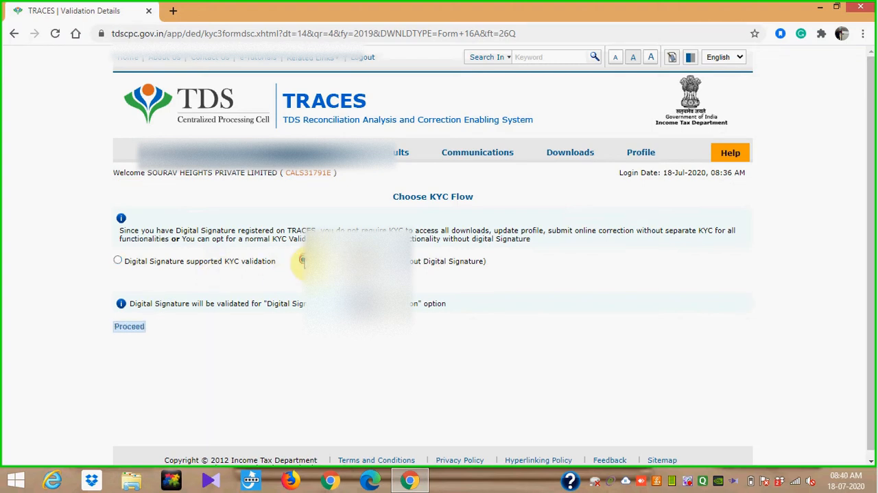
left_click(133, 327)
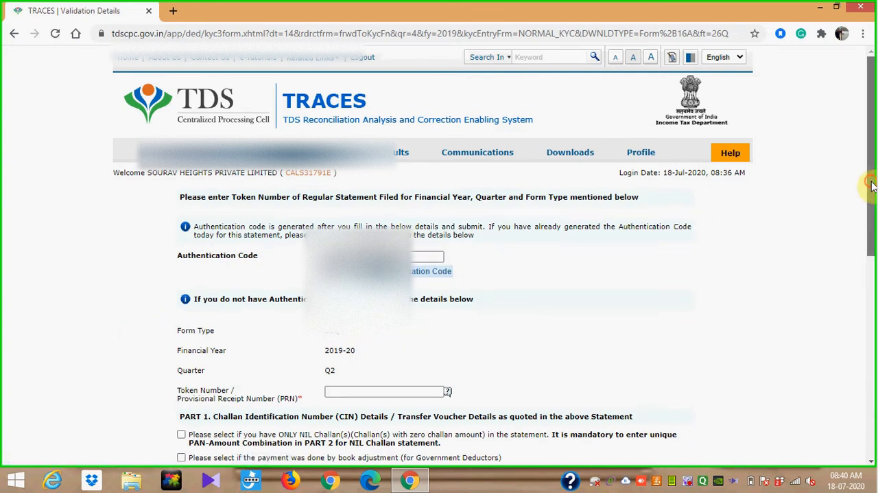
- Enter the token number / provisional receipt number of the regular statement
left_click_drag(874, 185, 873, 300)
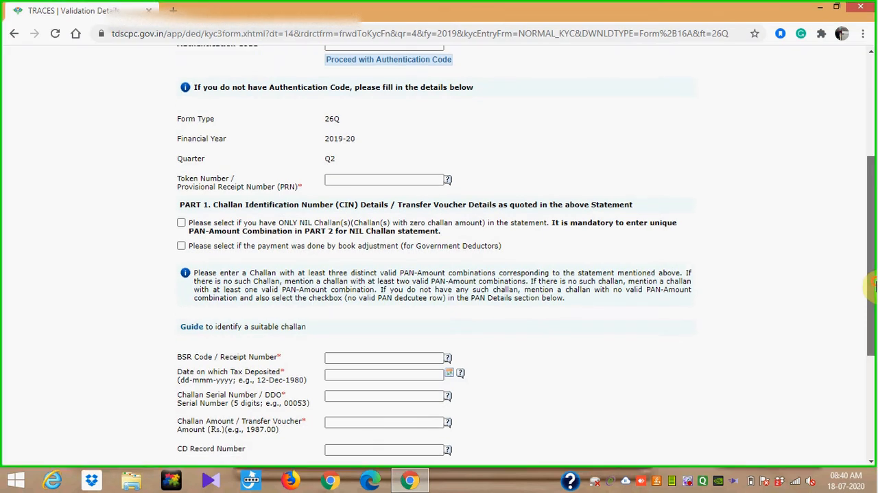
left_click(365, 175)
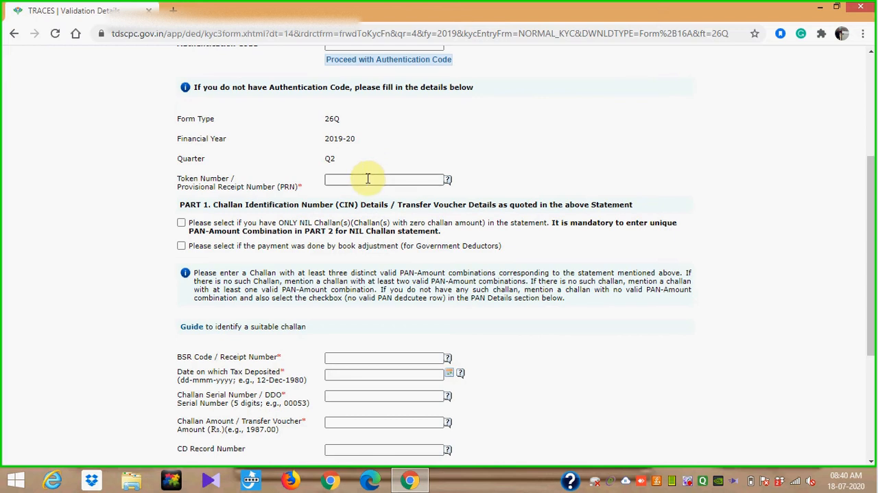
left_click(367, 179)
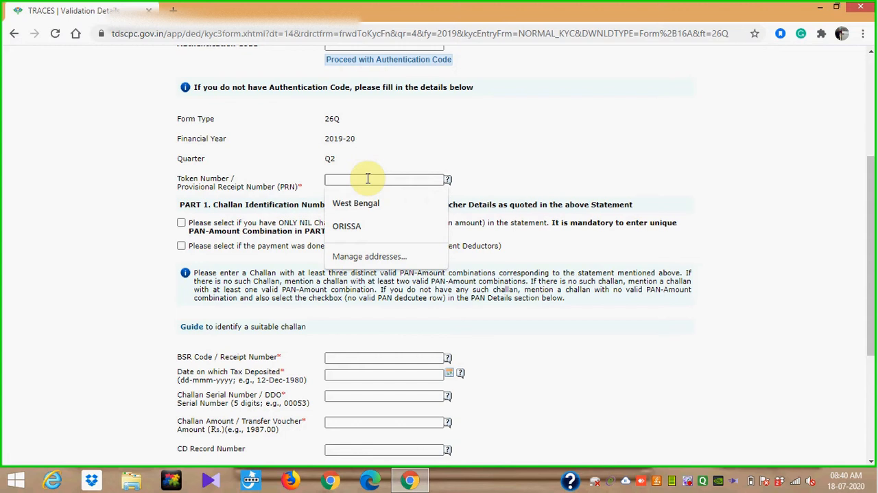
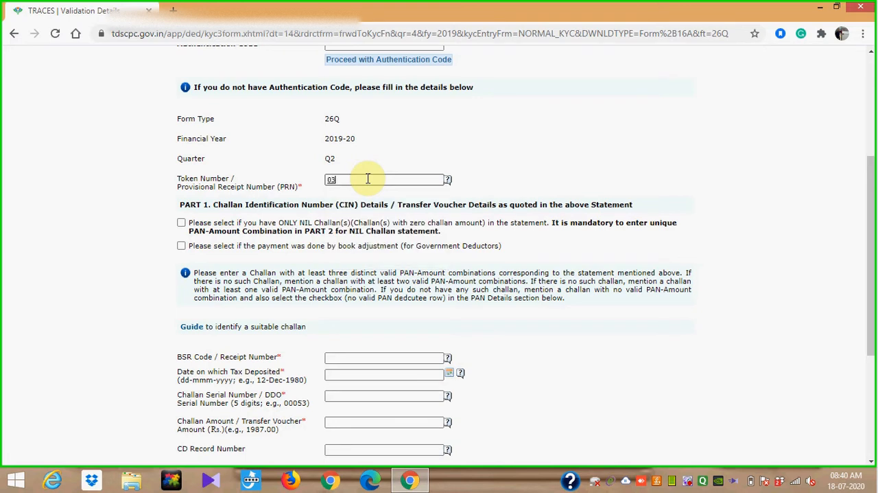
- Enter 0011349 as the BSR code of the challan in Part 1
left_click_drag(870, 204, 871, 294)
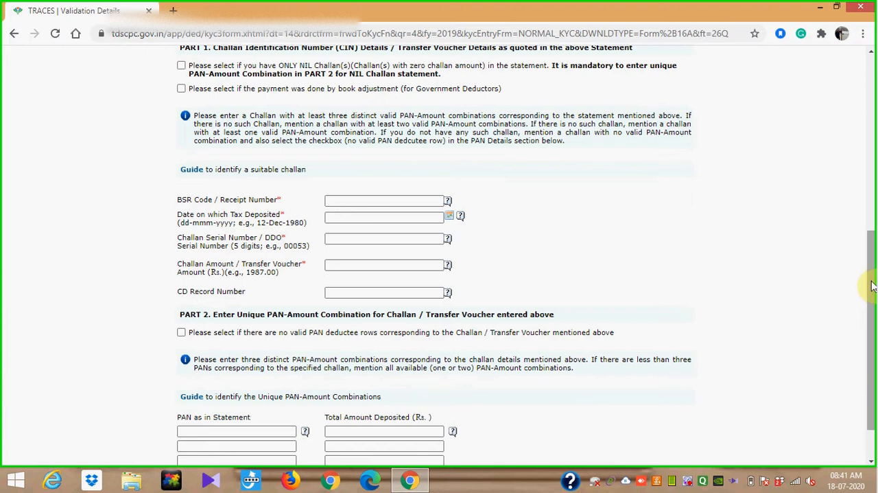
left_click_drag(875, 296, 874, 302)
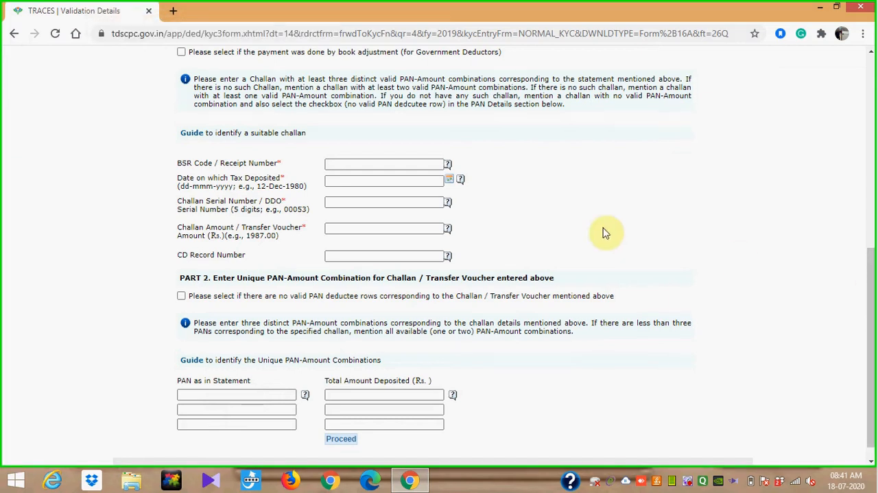
left_click(403, 165)
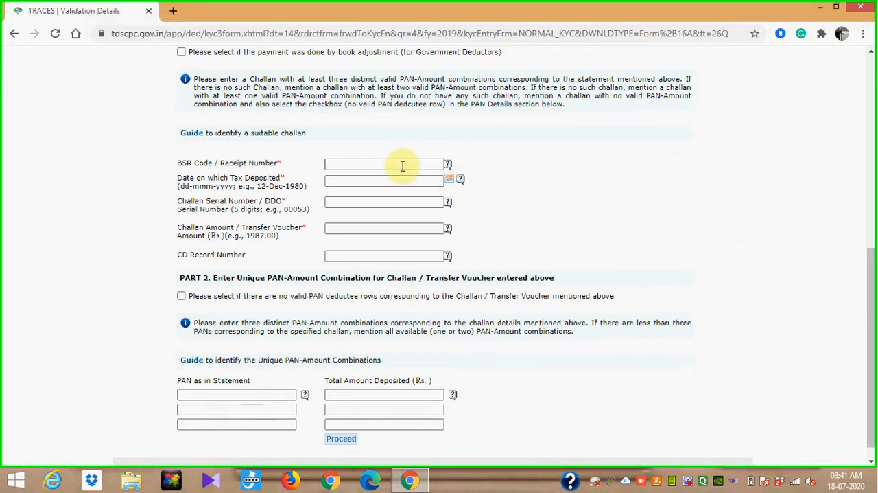
type("001349")
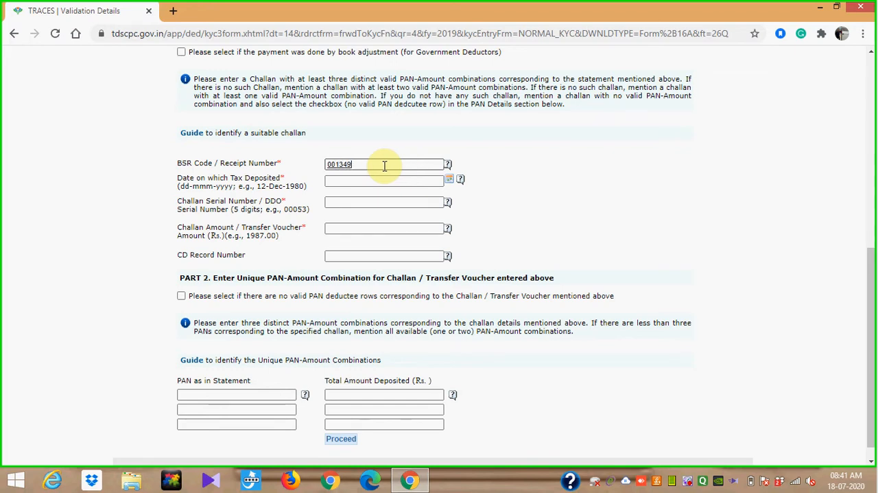
left_click(337, 164)
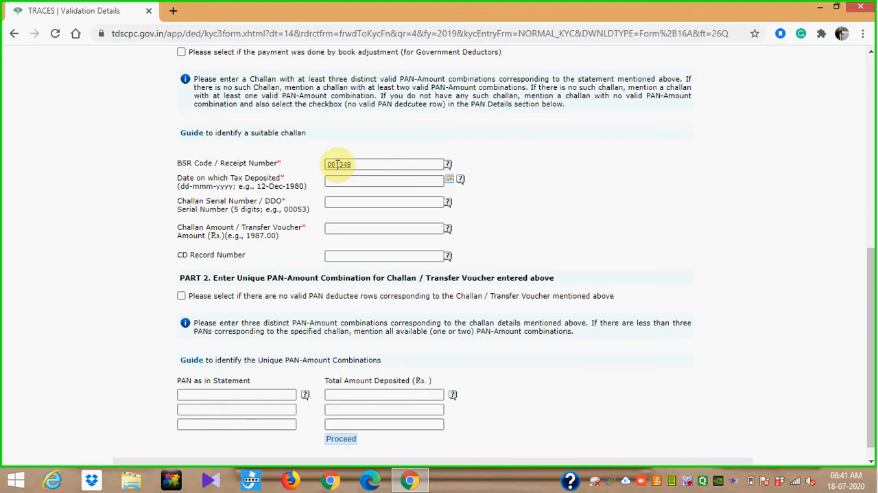
type("1")
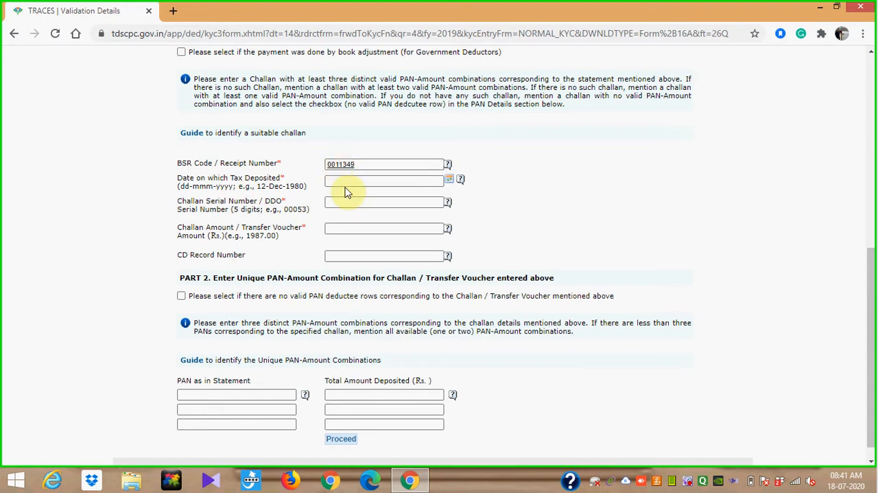
- Set the date on which the tax was deposited to 10-Oct-2019
left_click(343, 181)
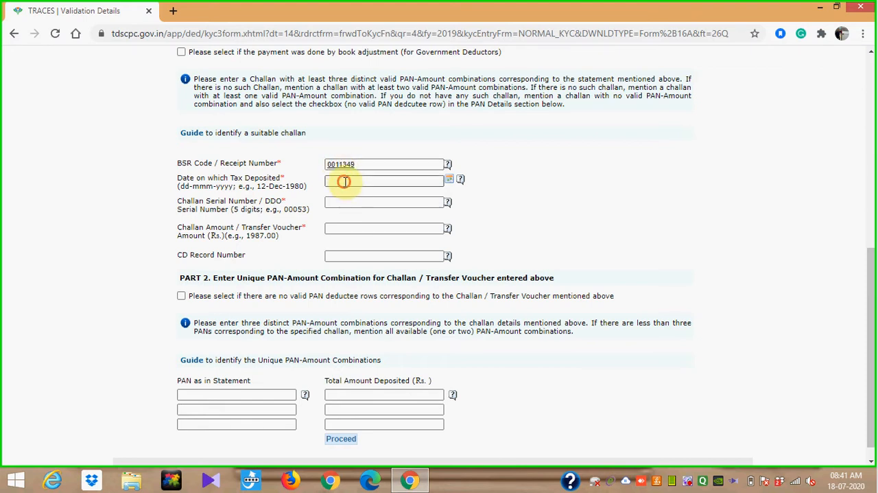
left_click(451, 180)
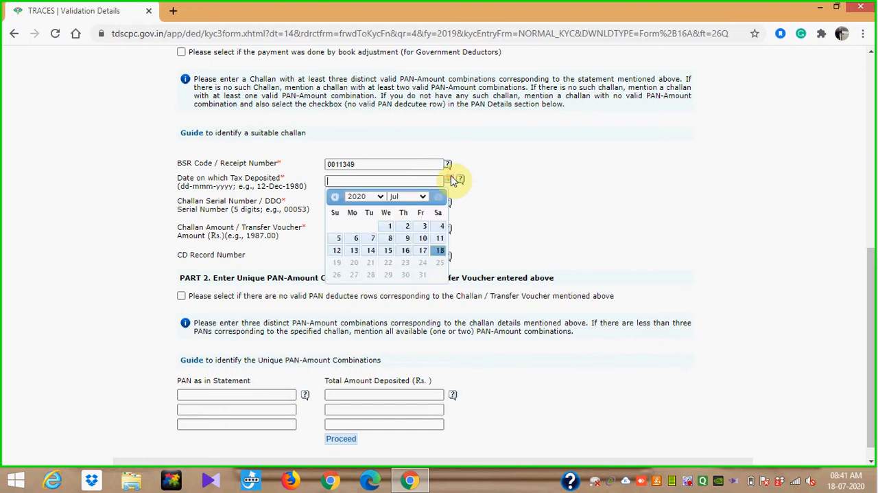
left_click(377, 197)
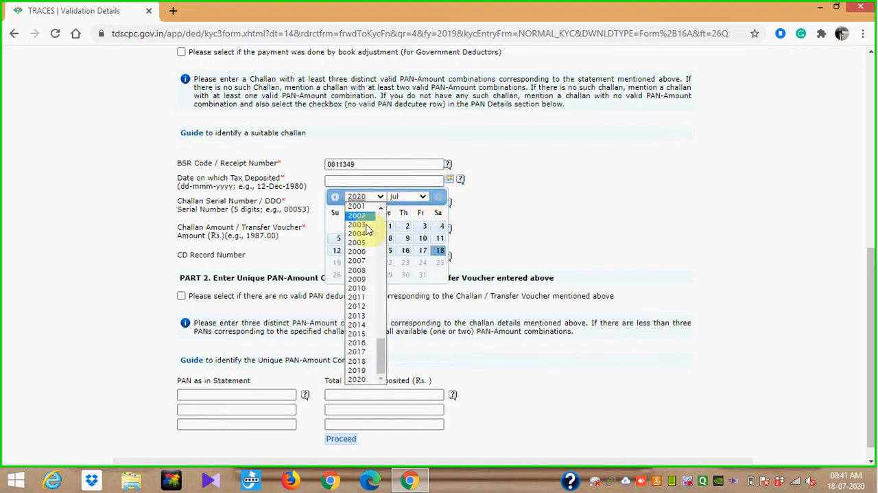
left_click(362, 370)
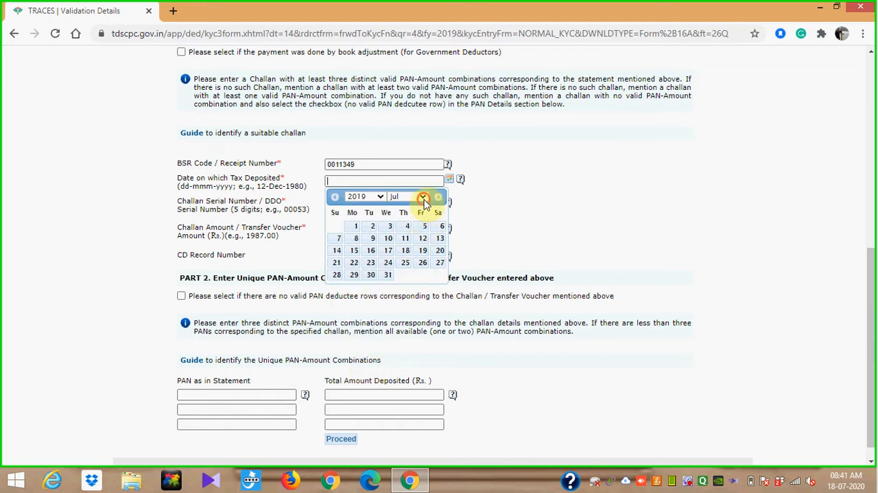
left_click(422, 197)
left_click(398, 288)
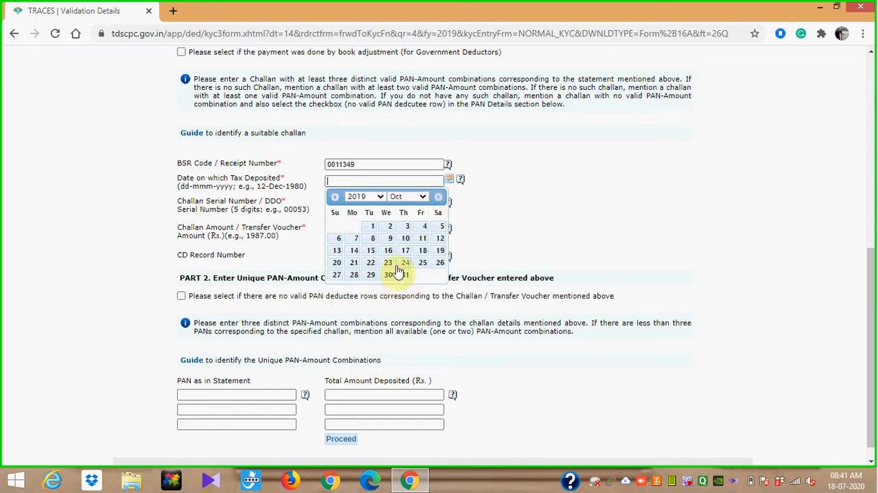
left_click(404, 240)
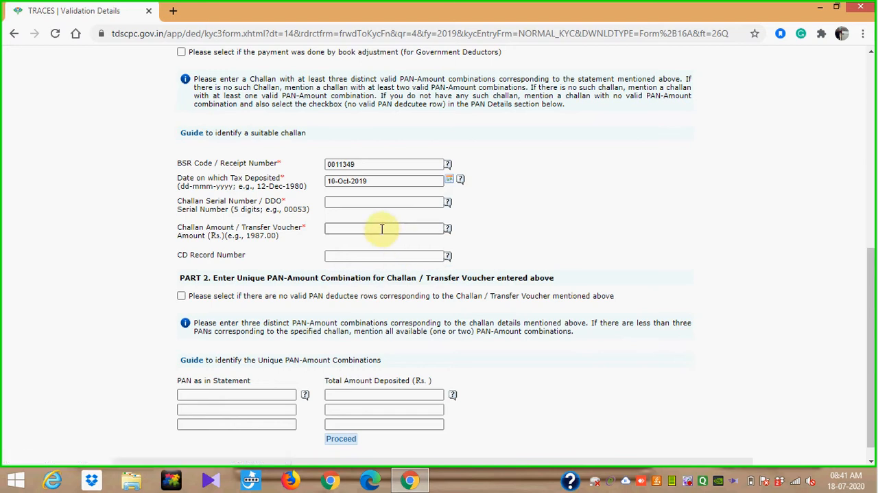
- Enter a challan amount of 721 and fill in the five-digit challan serial number
left_click(382, 229)
type("21")
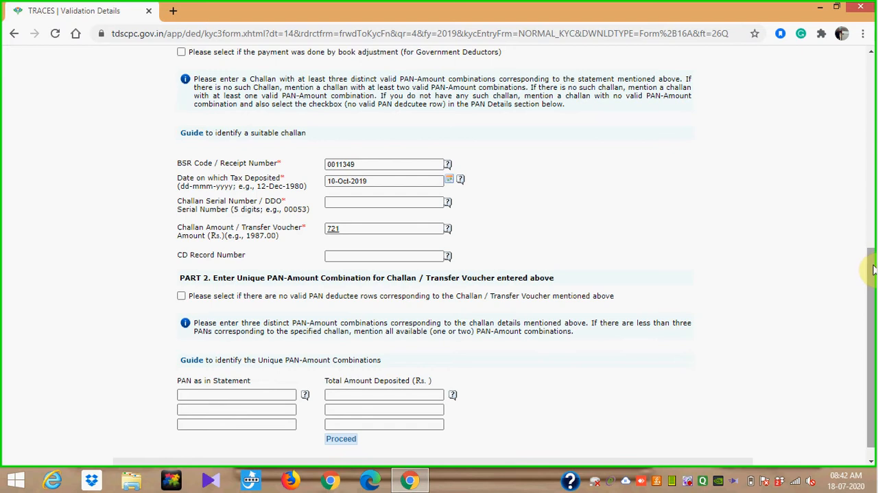
scroll(874, 269, "down", 1)
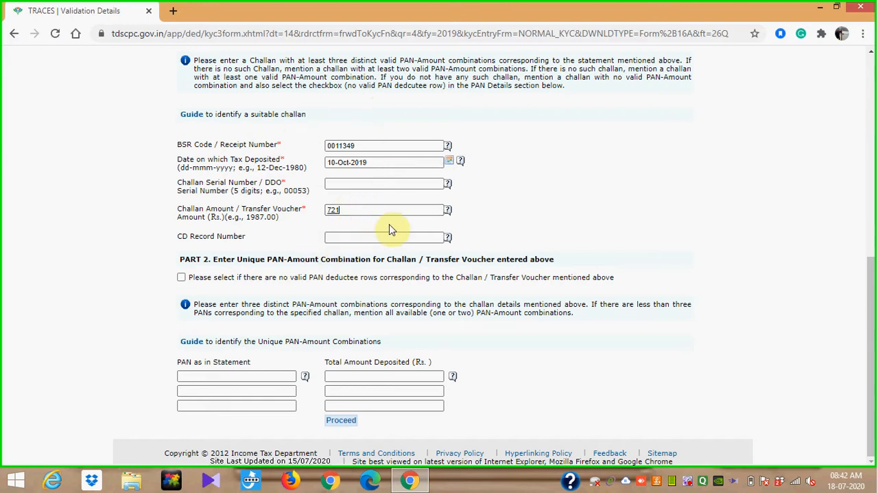
left_click(337, 185)
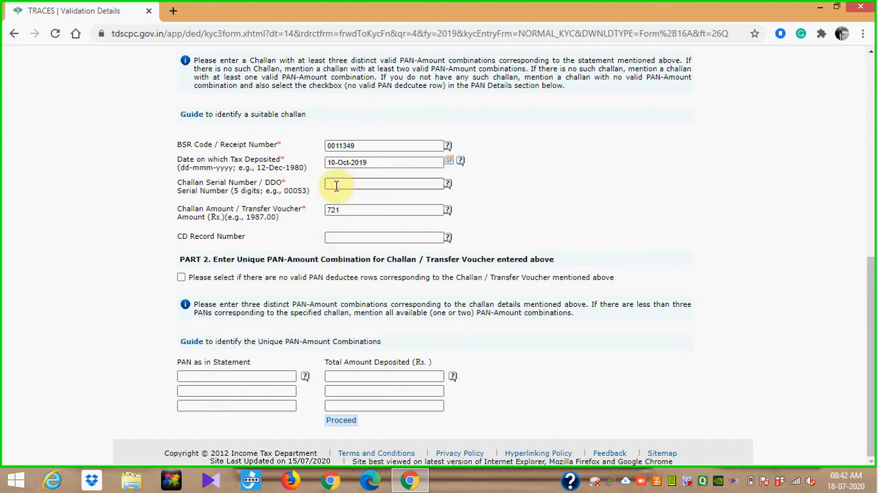
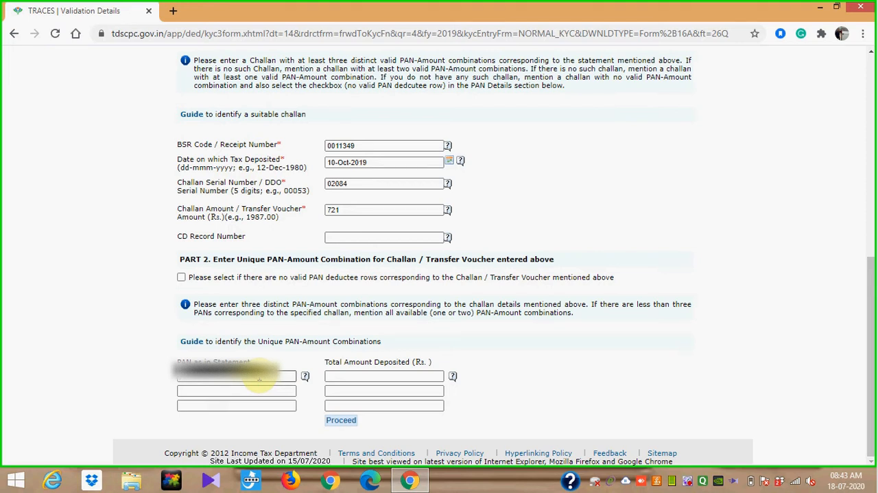
- Fill in the deductee's PAN in the first row of Part 2 with a total amount deposited of 700
type("B")
type("1")
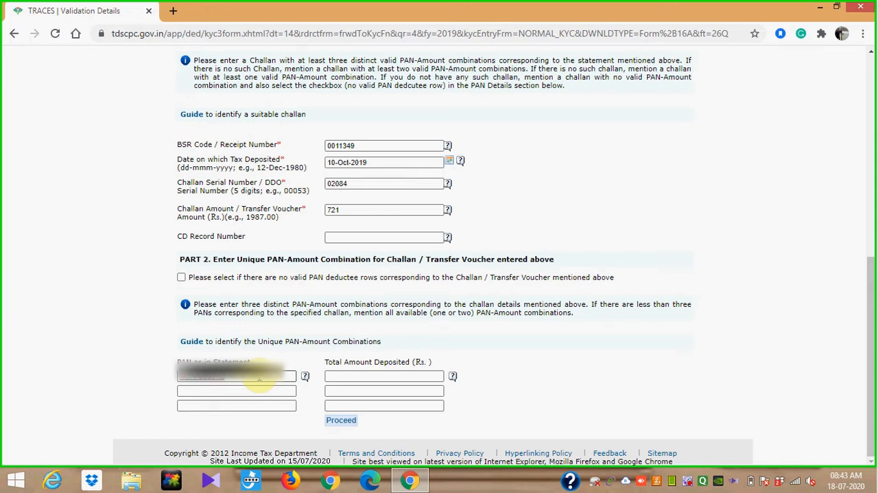
left_click(360, 375)
type("7")
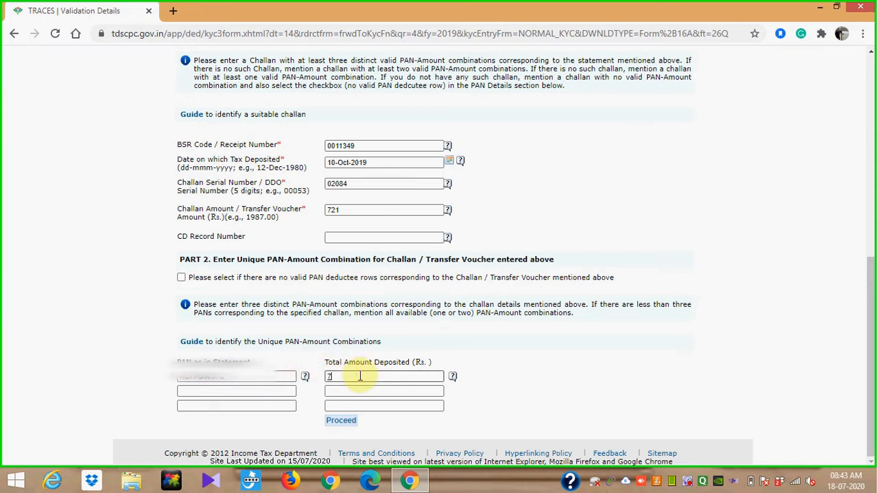
type("00")
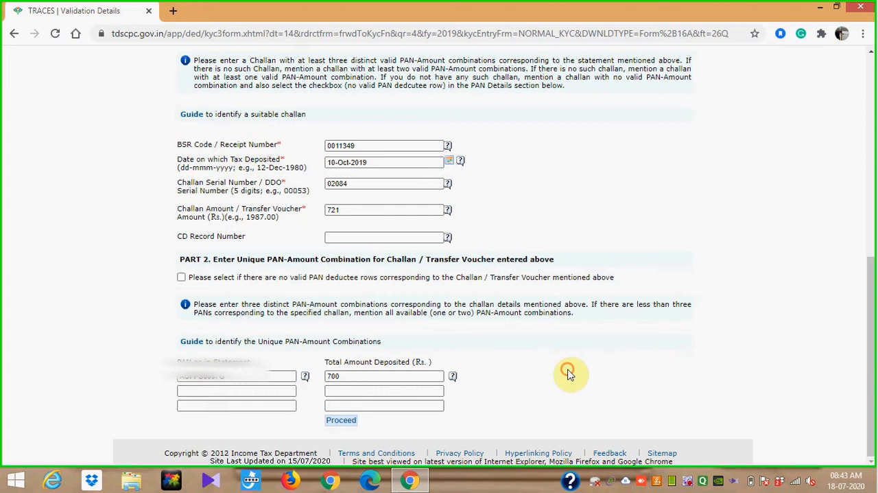
- Submit the KYC details, confirm that the challan has fewer than three PANs, and proceed with the Form 16A transaction
left_click(345, 421)
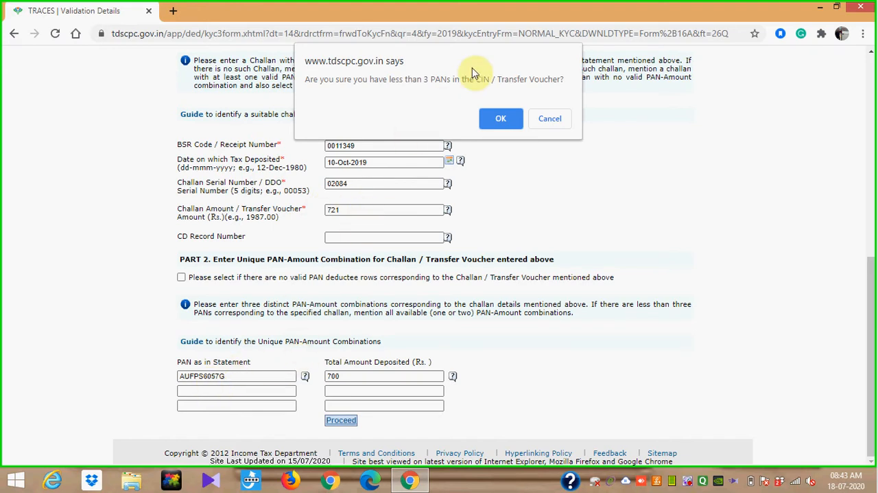
left_click(501, 118)
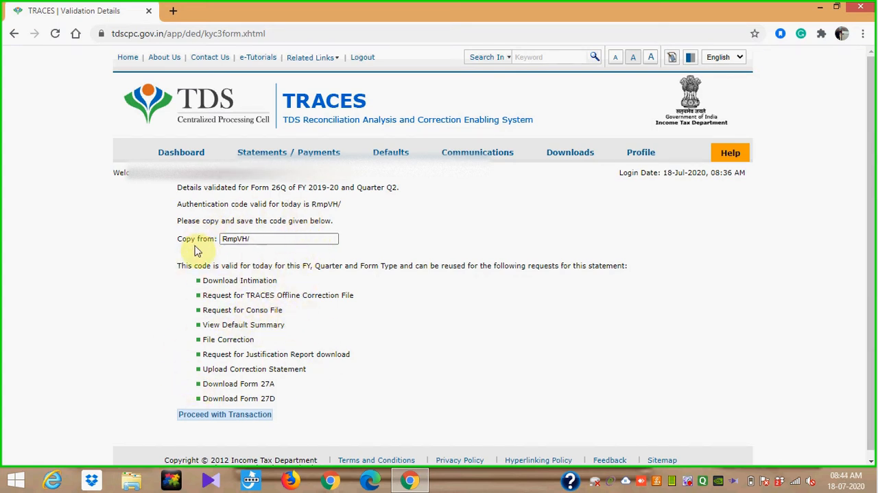
left_click(231, 416)
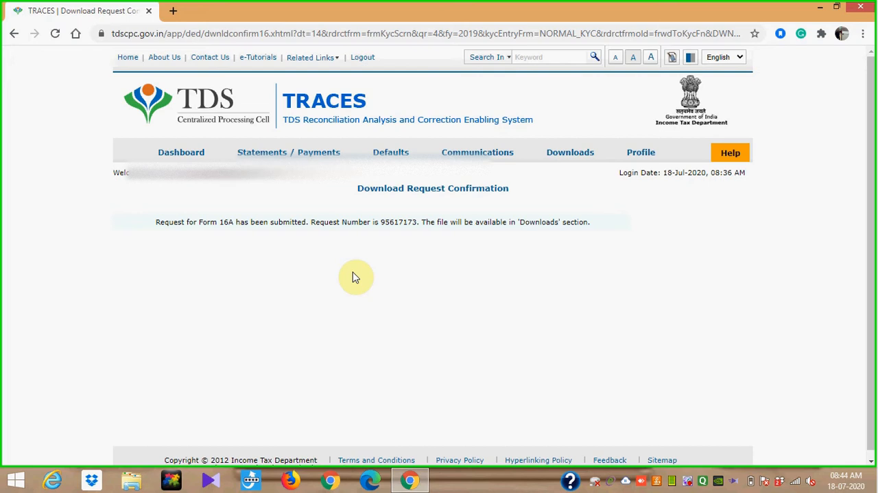
- Go to the requested downloads and list all requests
mouse_move(576, 150)
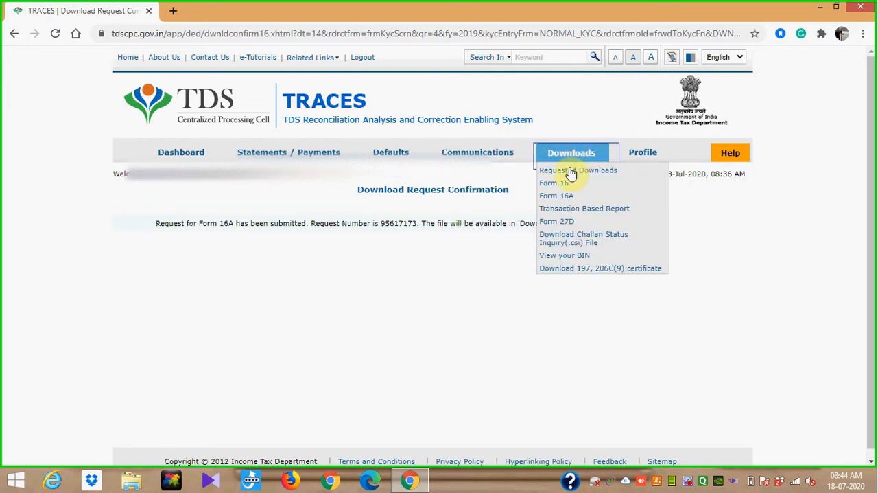
left_click(570, 175)
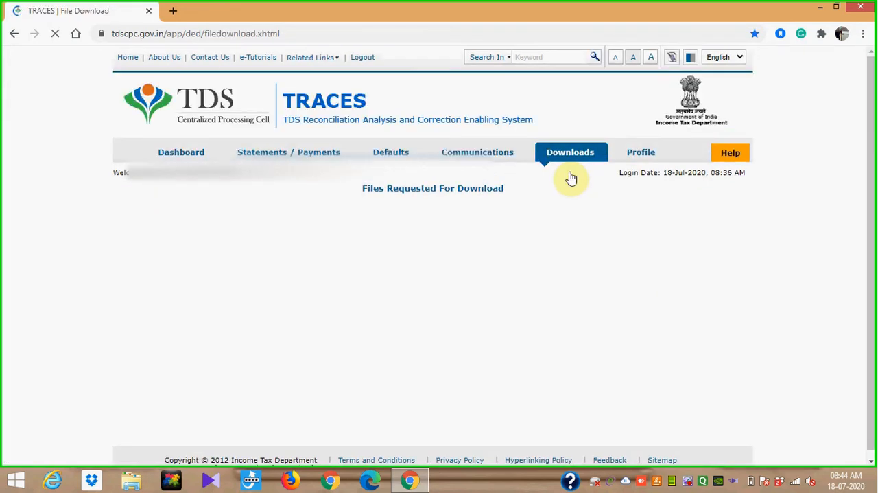
left_click(266, 373)
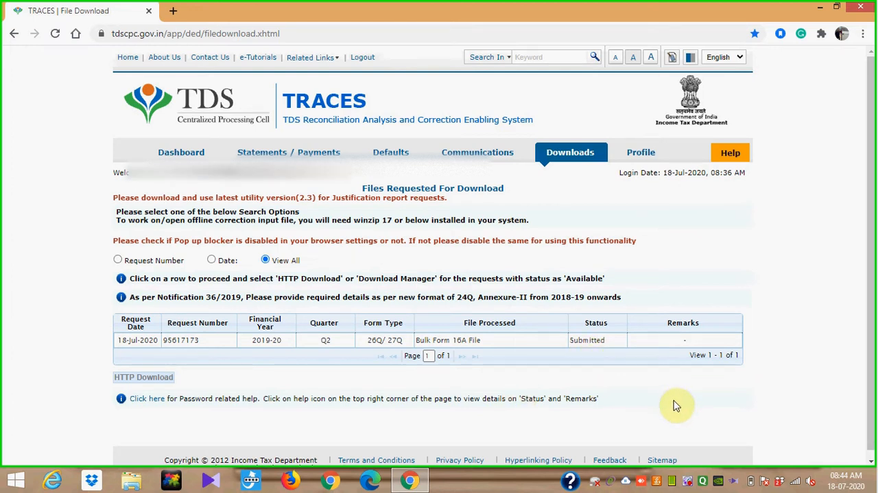
left_click(686, 483)
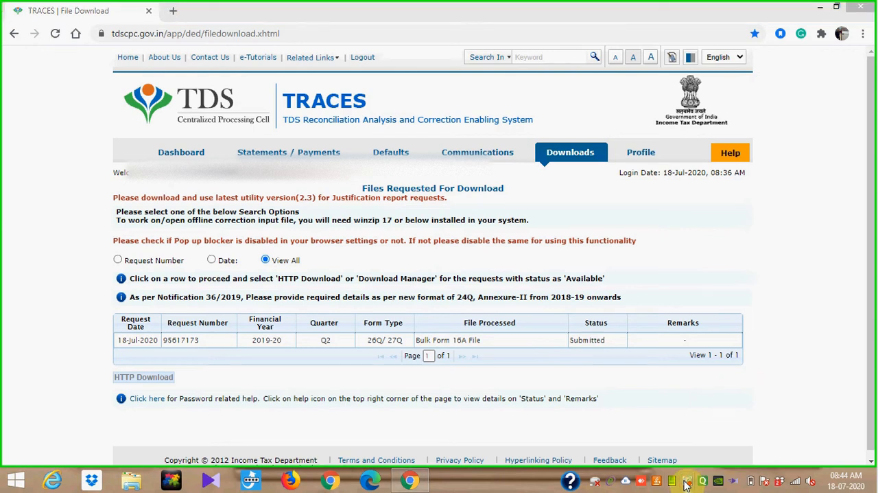
right_click(686, 484)
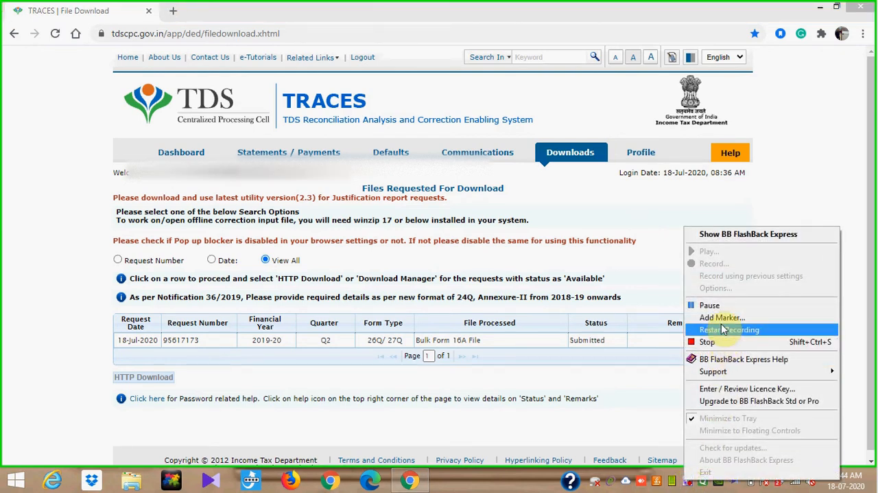
left_click(716, 306)
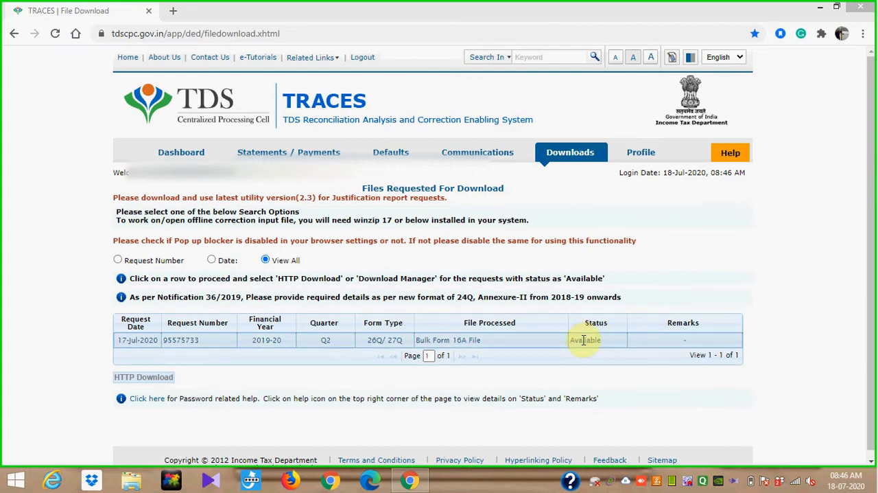
- Download the available Bulk Form 16A file for Q2 of 2019-20 using HTTP Download
left_click(352, 343)
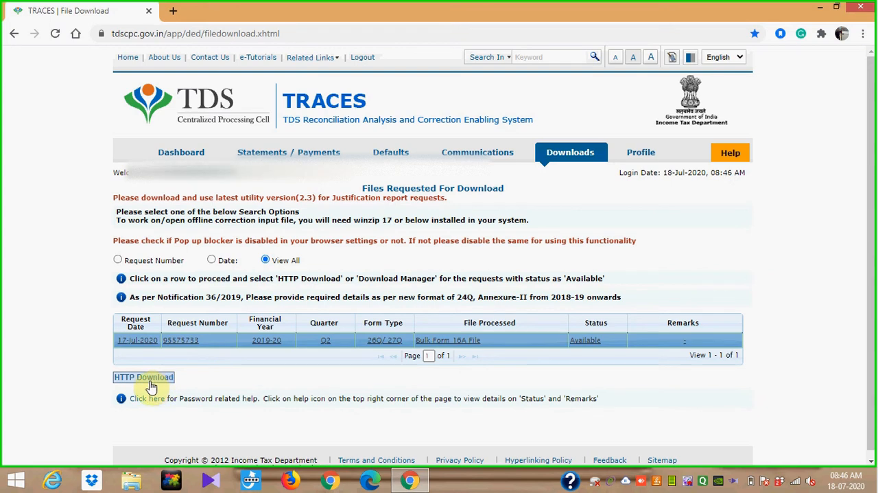
left_click(151, 385)
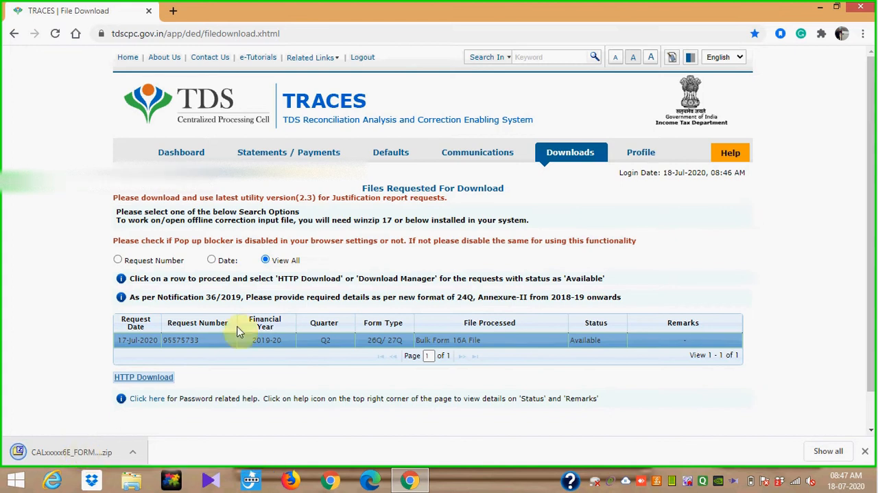
- Create a new folder on the desktop named "TDS 26Q 18.07"
left_click(820, 7)
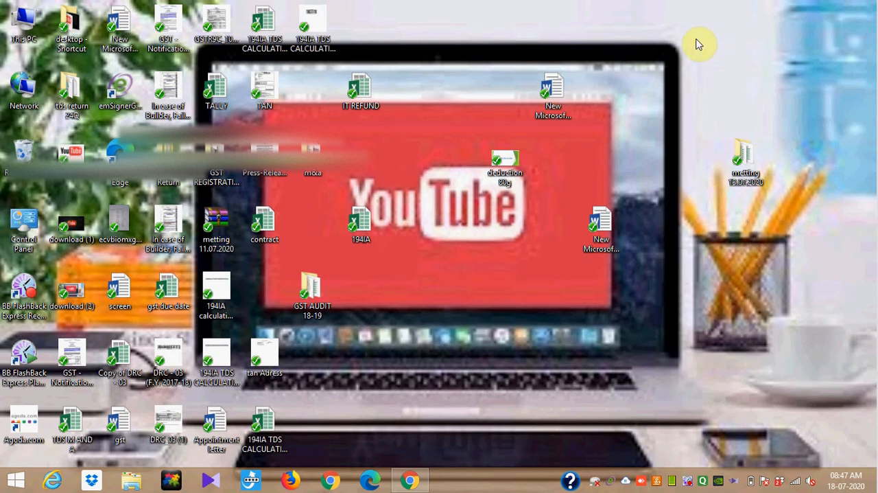
left_click(696, 41)
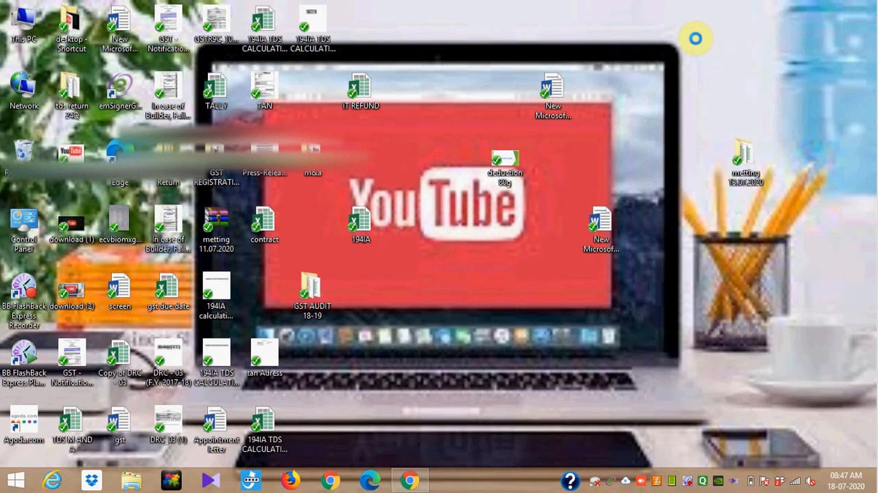
right_click(696, 38)
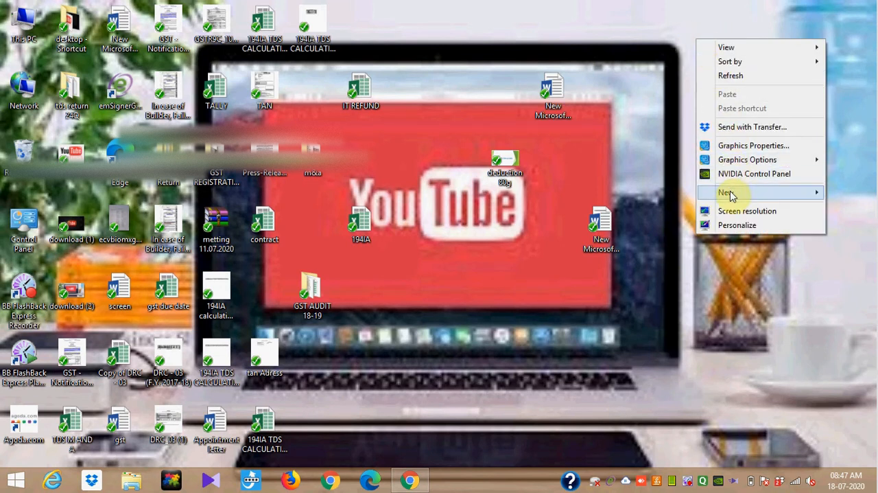
mouse_move(731, 195)
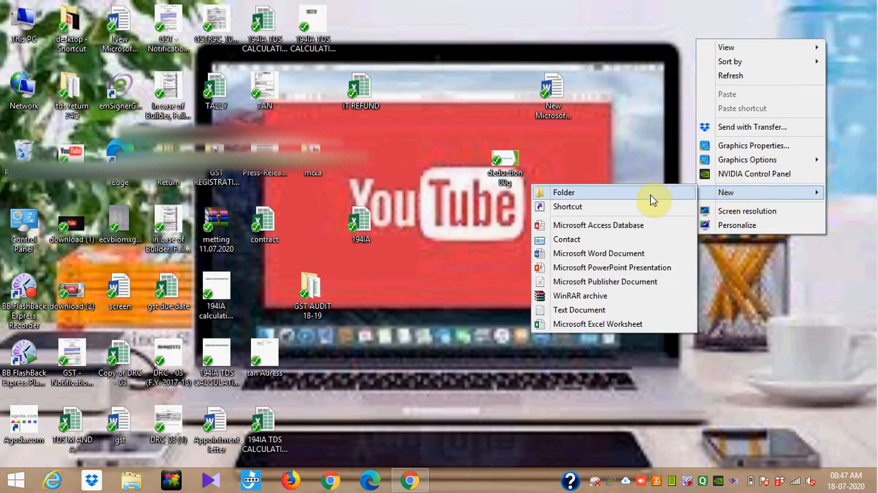
left_click(649, 194)
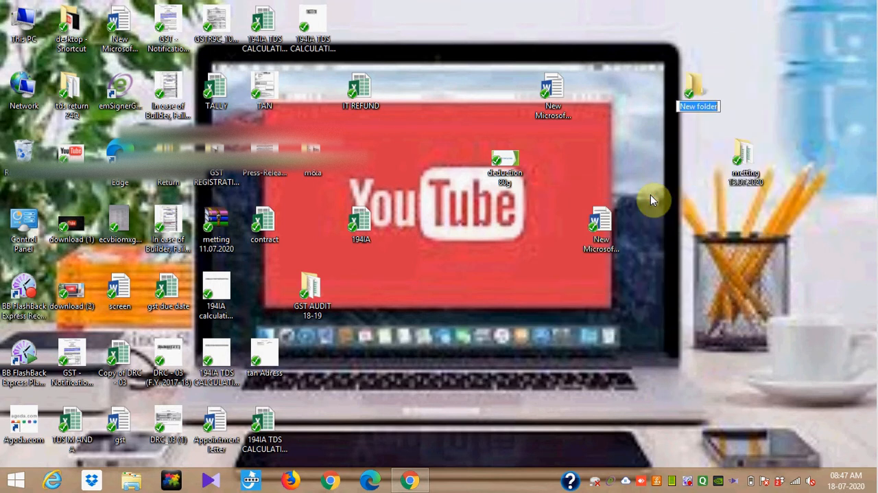
type("TDS")
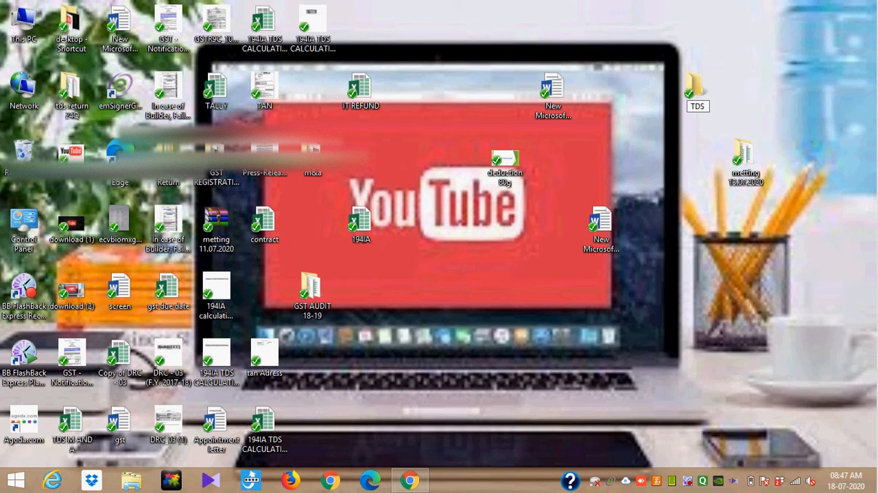
type(" 26Q 18.07")
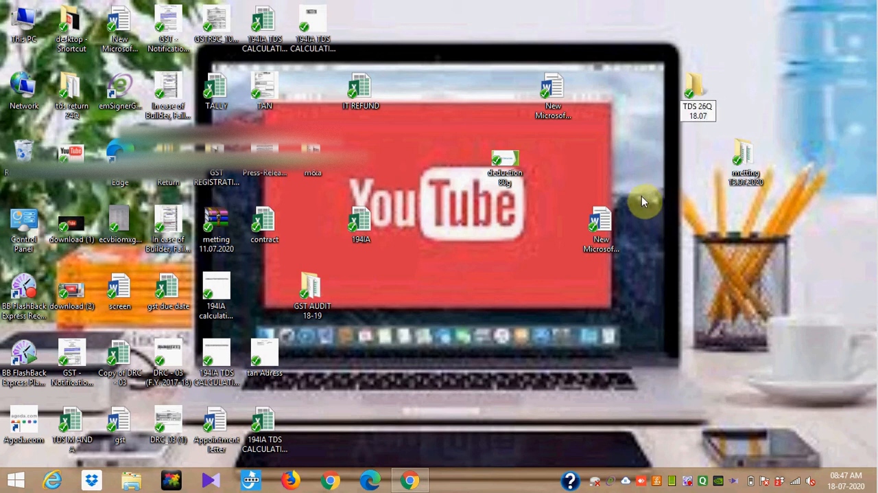
key("Return")
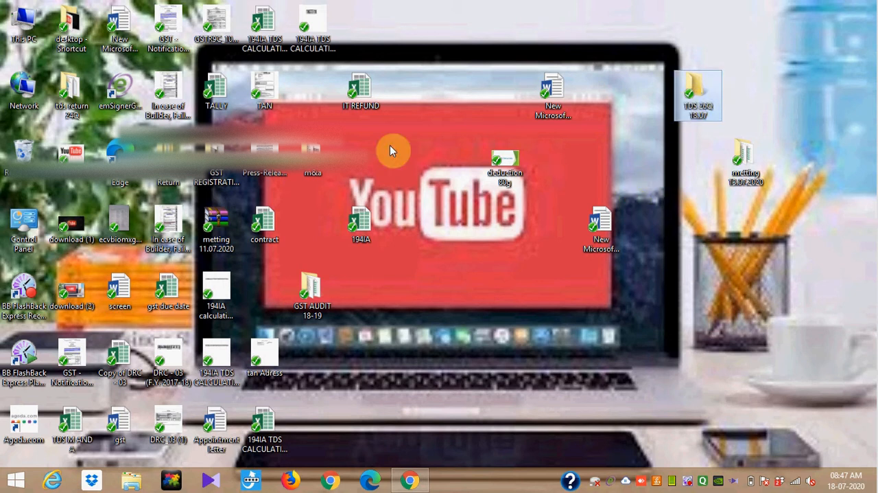
- Move the newest Form 16A zip file from the Downloads folder into the "TDS 26Q 18.07" folder on the desktop
left_click(19, 33)
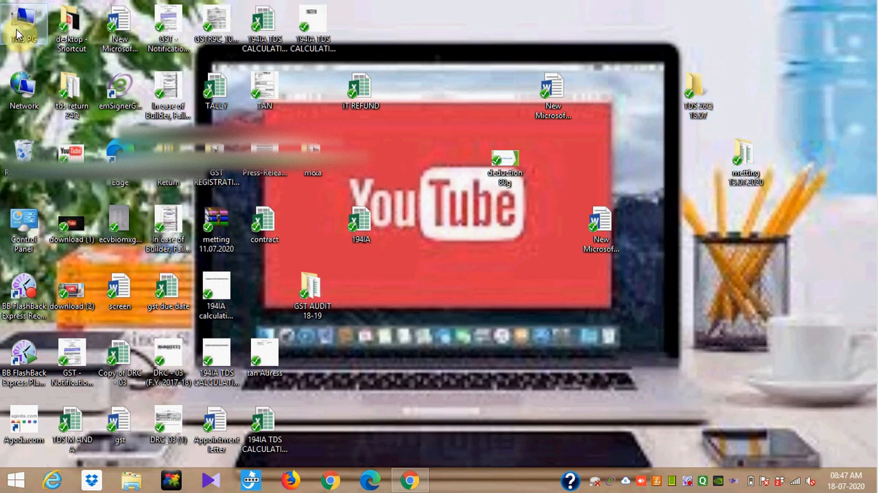
double_click(185, 82)
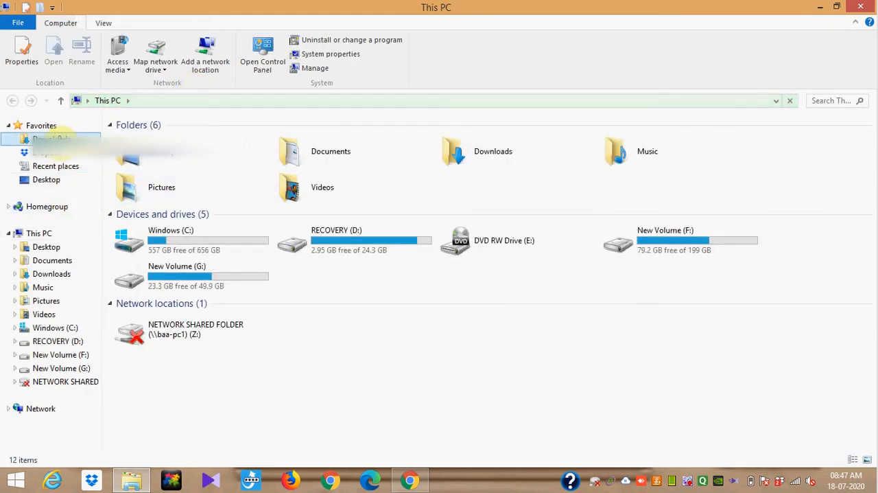
left_click(60, 137)
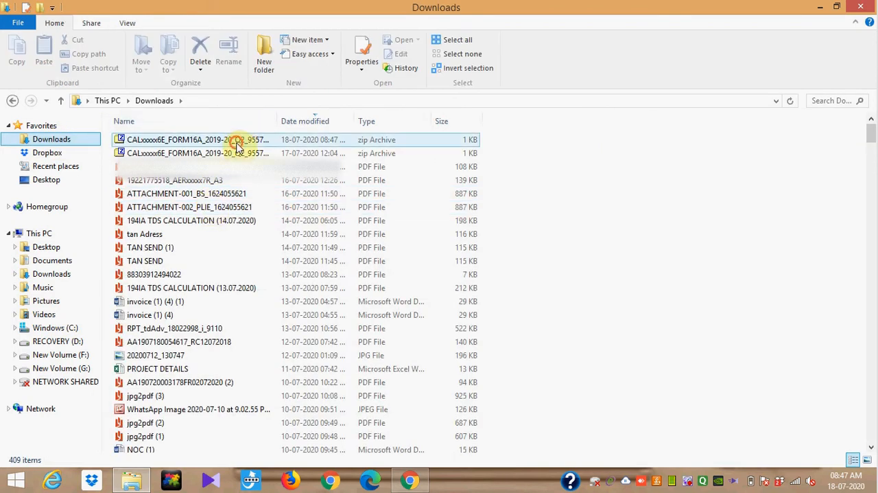
left_click(237, 145)
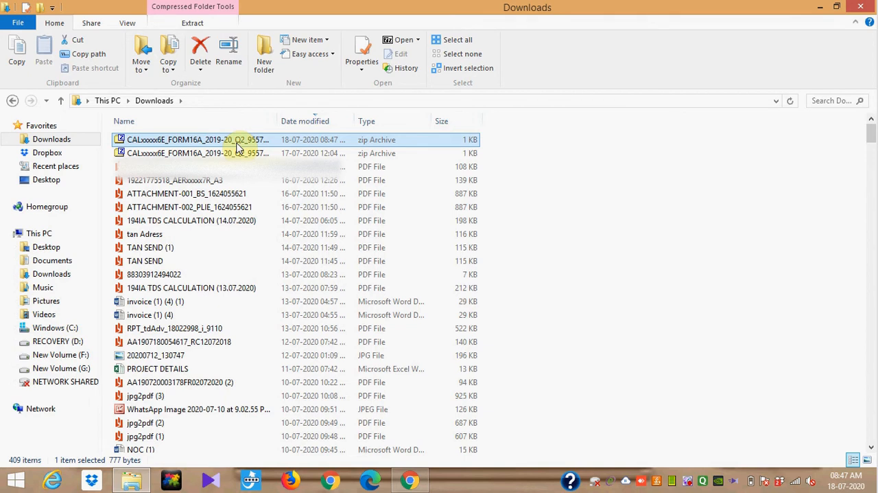
key("ctrl+x")
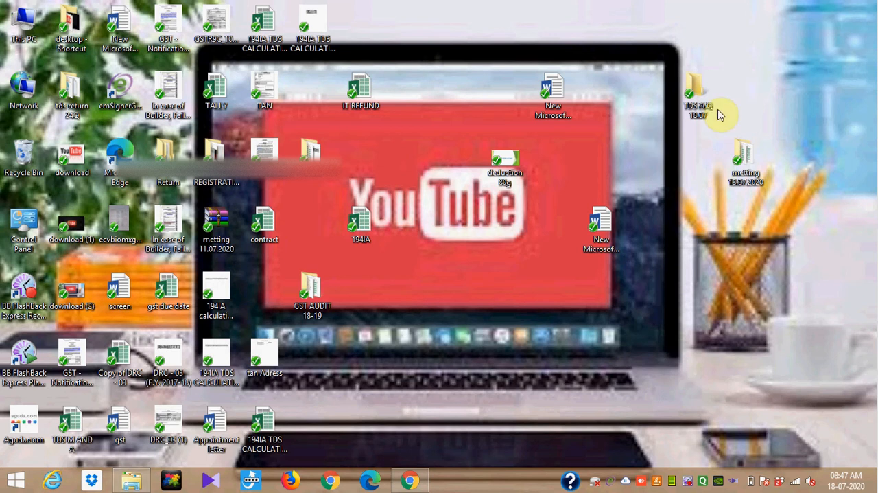
double_click(695, 107)
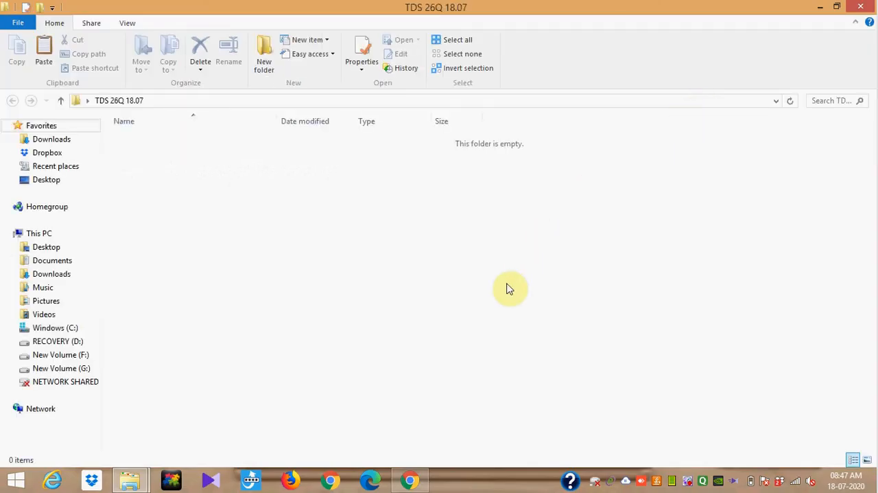
left_click(508, 288)
key("ctrl+v")
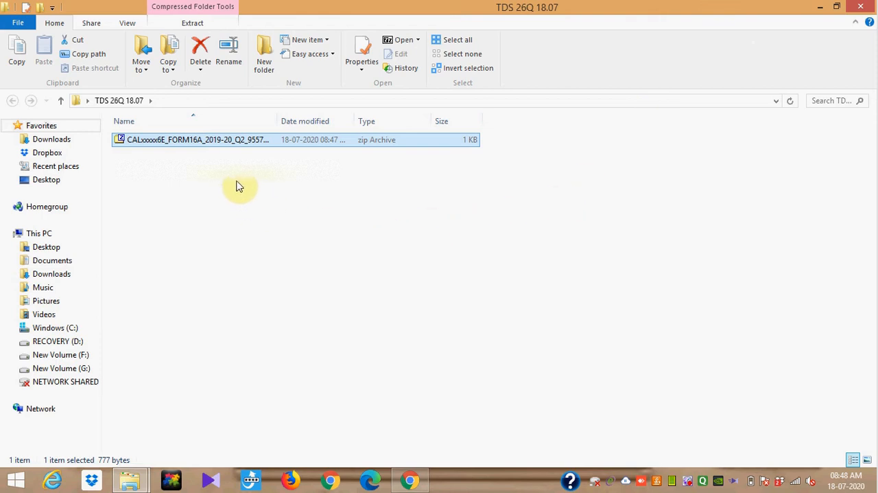
left_click(357, 182)
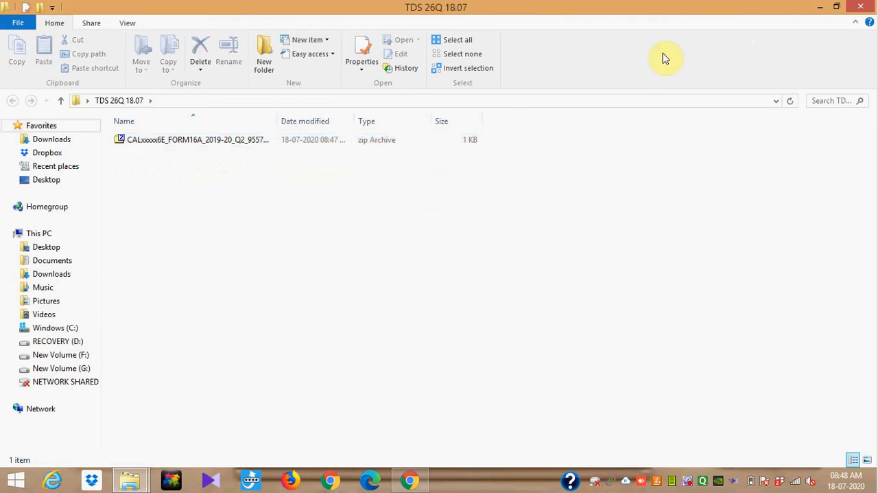
left_click(815, 7)
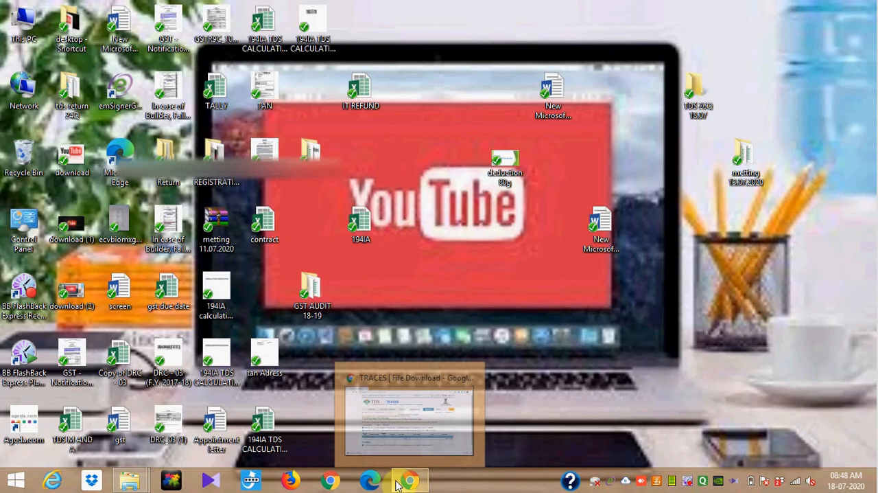
- Return to TRACES in Chrome and reach the utility download links from the requested downloads page by submitting the verification code
left_click(397, 484)
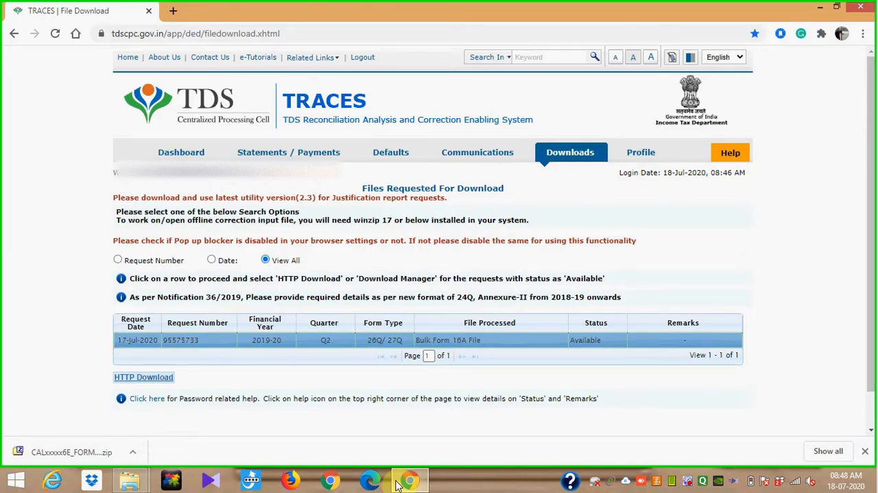
mouse_move(571, 154)
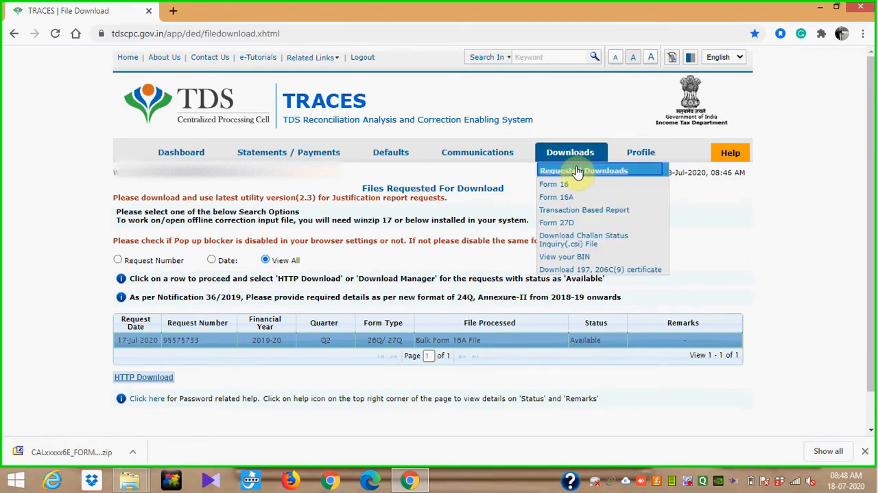
left_click(579, 172)
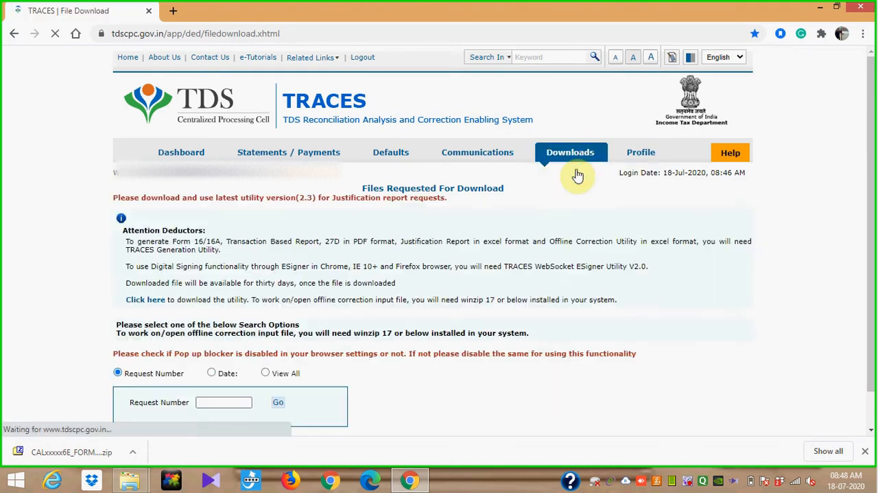
left_click(157, 303)
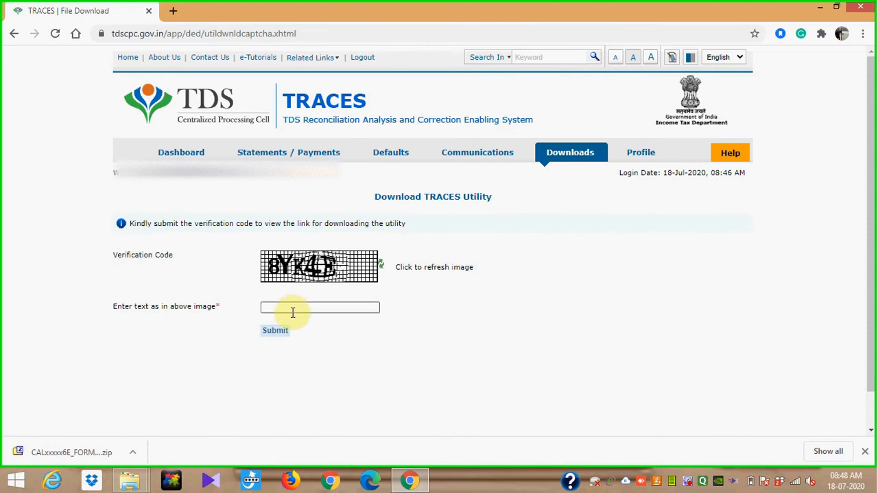
left_click(292, 310)
type("8YK4E")
left_click(281, 332)
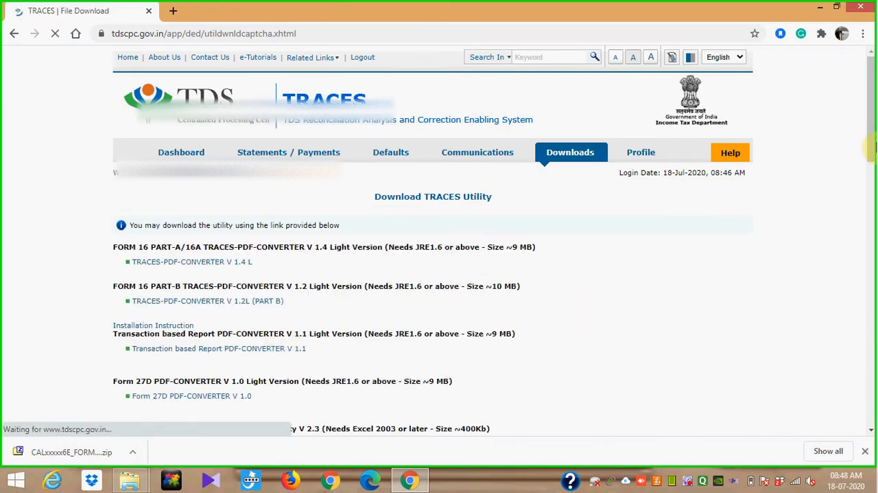
- Download the TRACES-PDF-CONVERTER V 1.4 L utility for Form 16 Part A/16A
left_click_drag(872, 159, 871, 174)
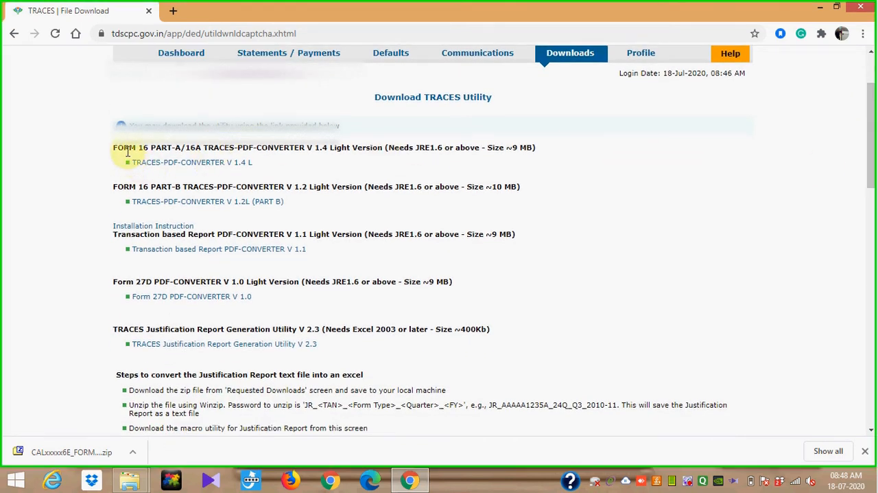
left_click(211, 164)
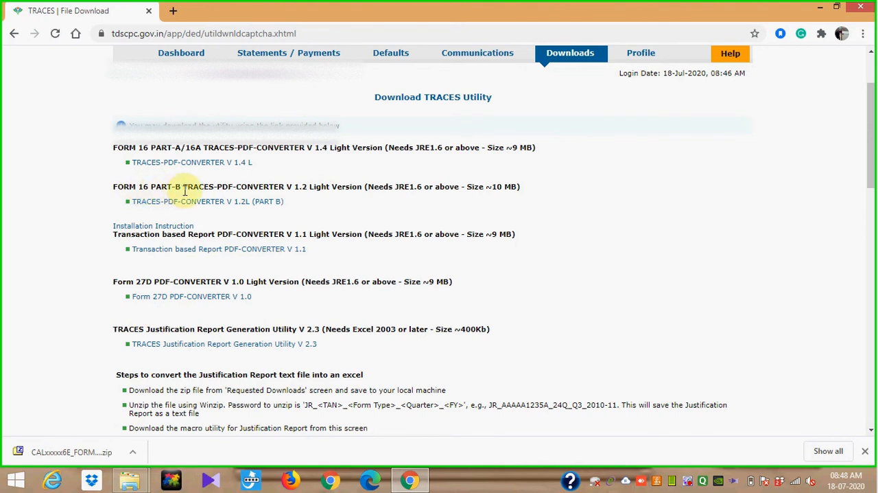
- Start downloading the V 1.4 L PDF converter zip for Form 16 Part-A/16A and check its download progress
left_click(190, 165)
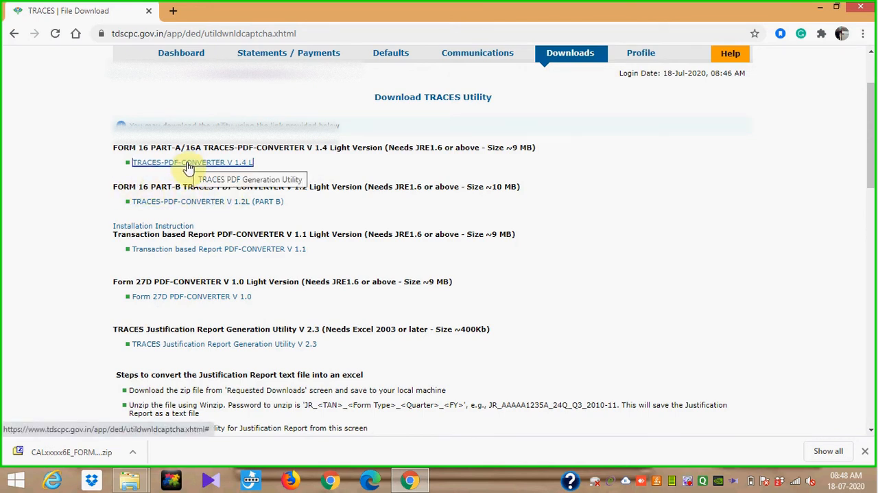
left_click(188, 166)
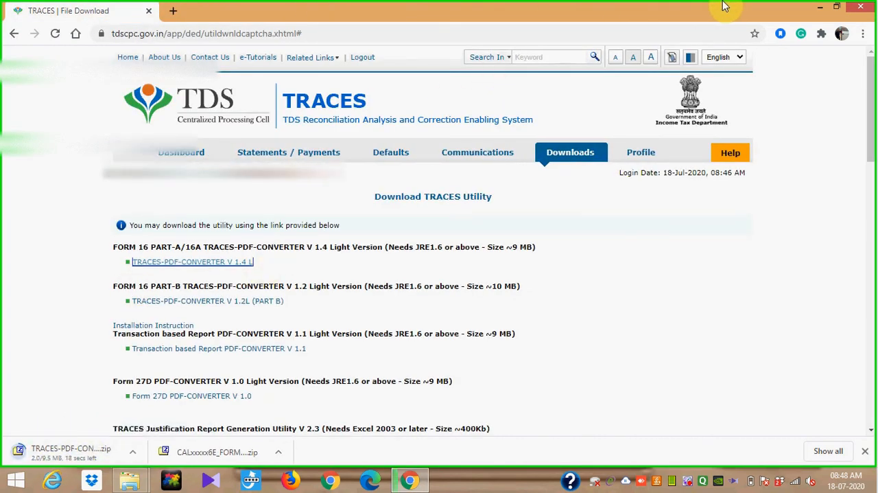
left_click(819, 6)
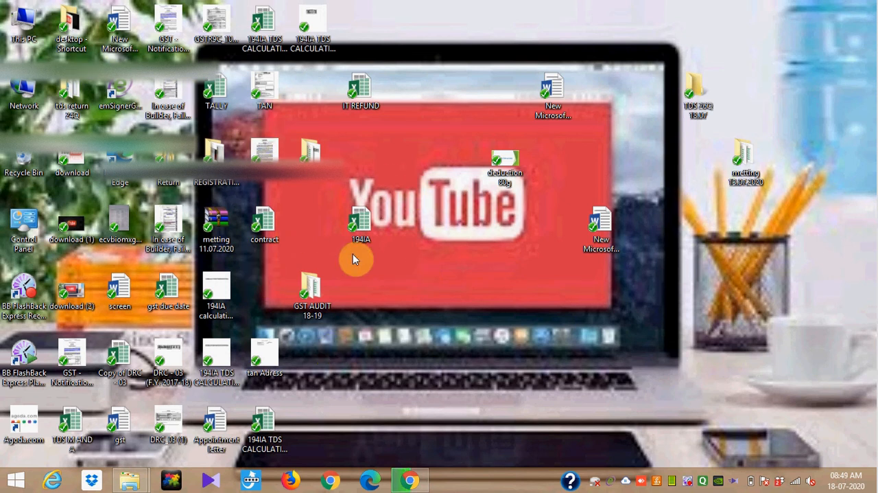
left_click(420, 482)
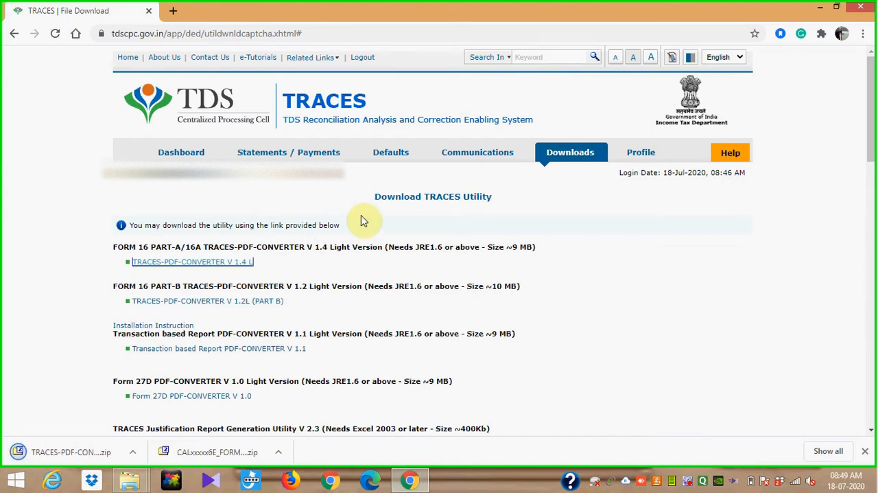
- Cut the TRACES-PDF-CONVERTERV1.4L zip archive from the Downloads folder and return to the desktop
left_click(819, 8)
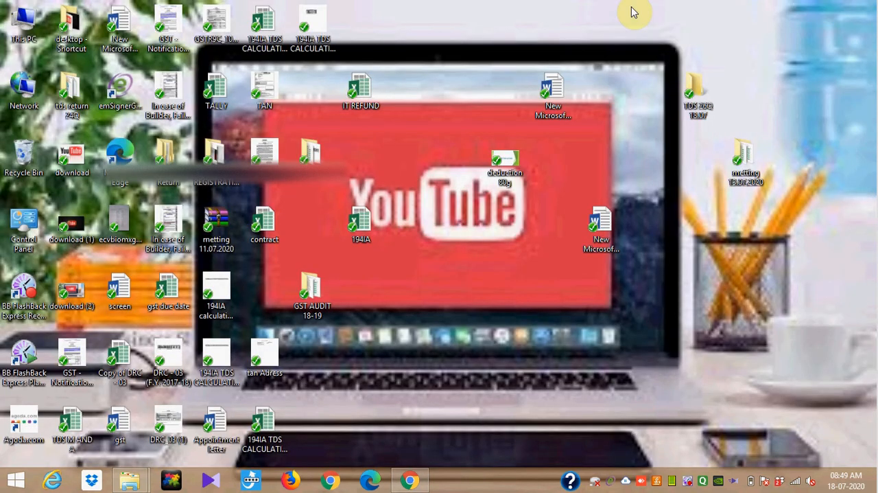
double_click(21, 27)
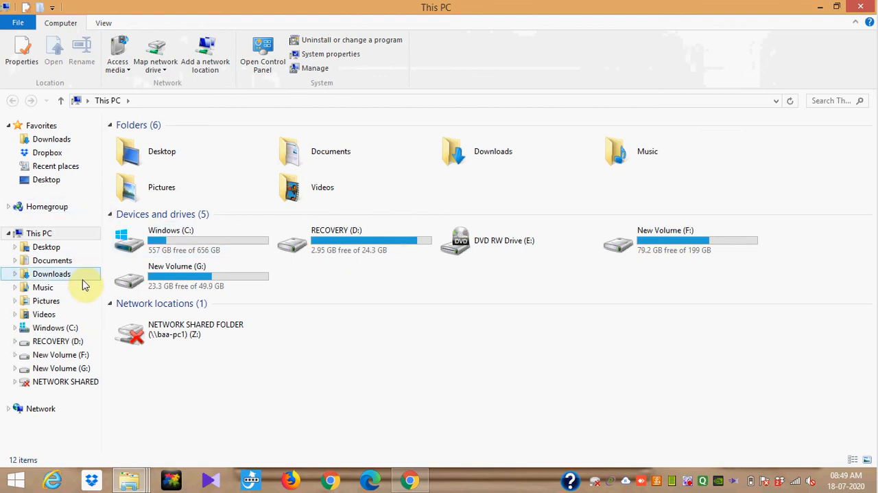
left_click(70, 145)
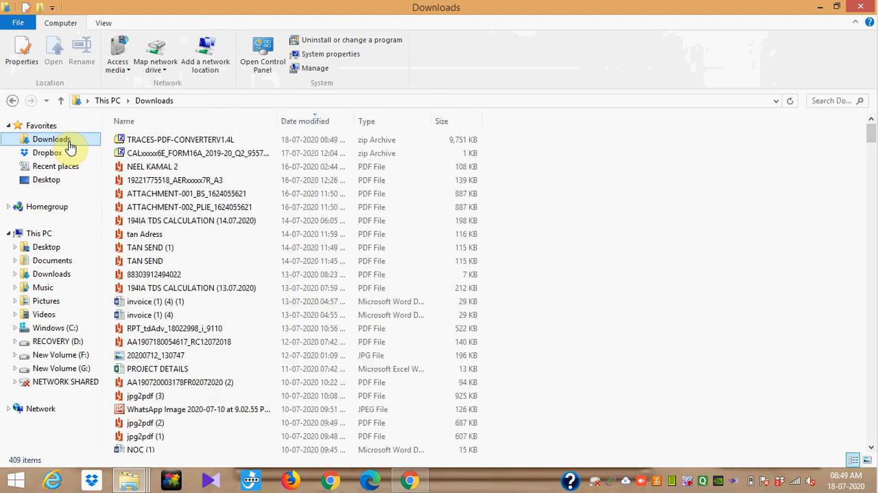
left_click(182, 142)
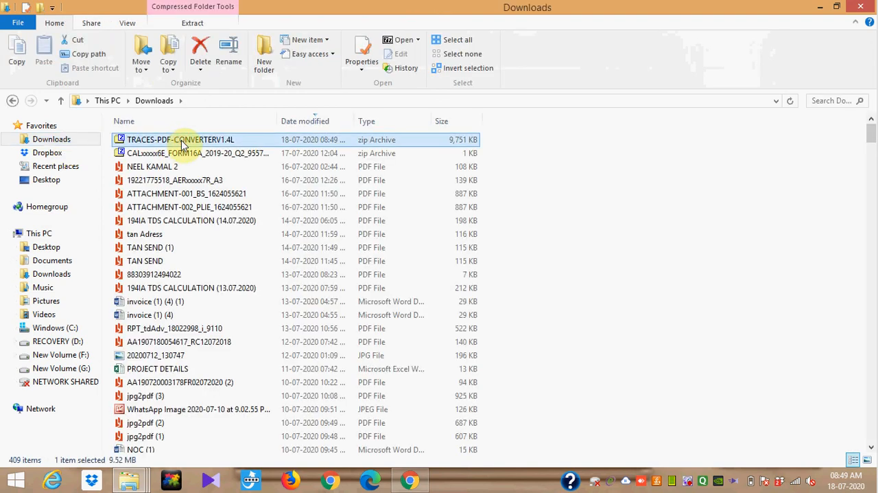
left_click(819, 6)
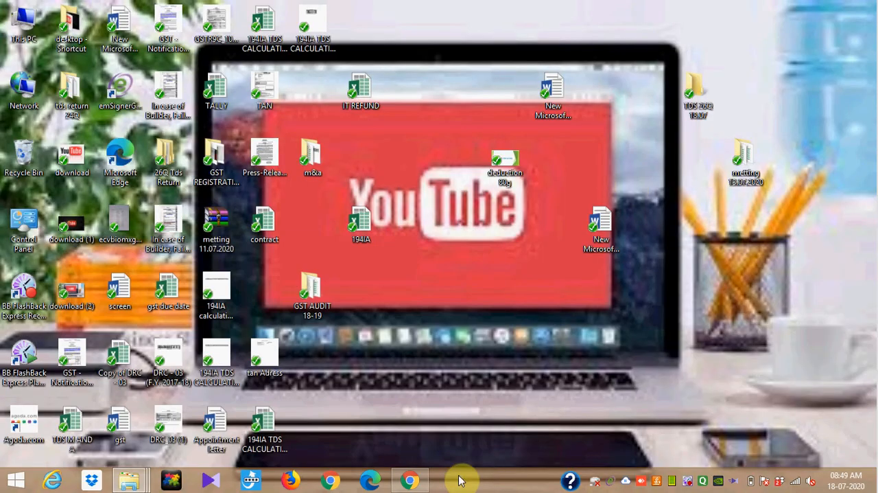
left_click(412, 482)
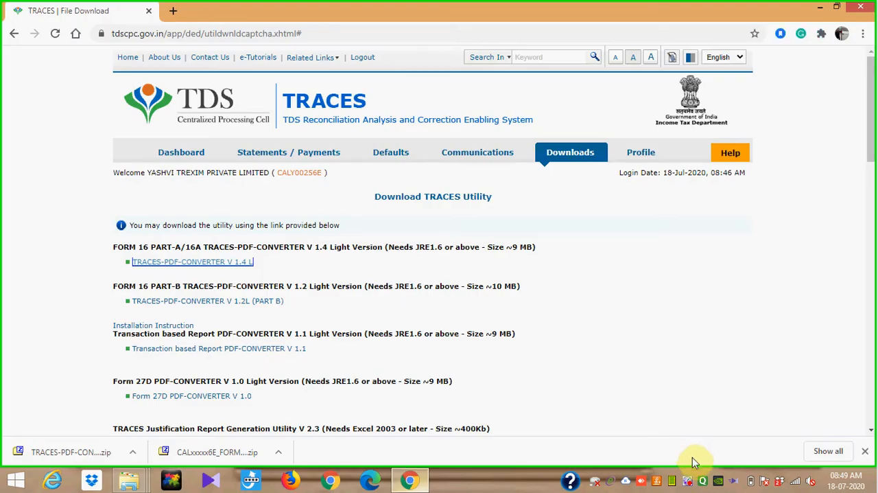
left_click(689, 484)
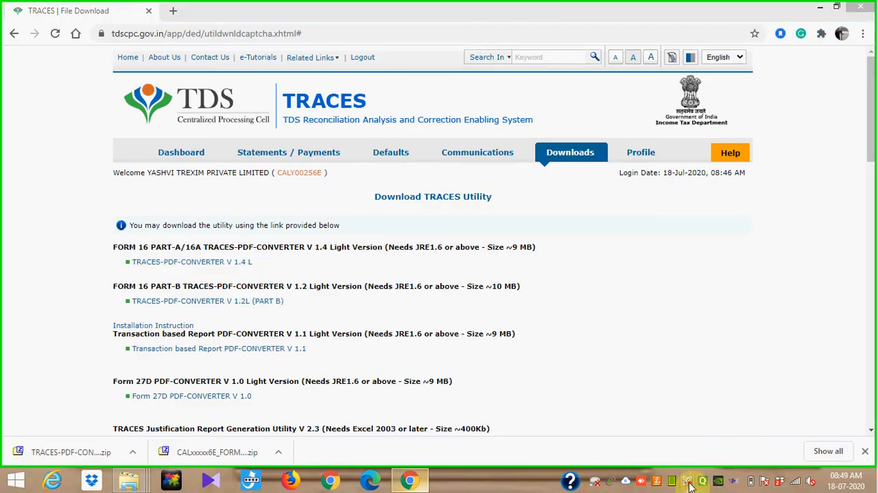
right_click(689, 484)
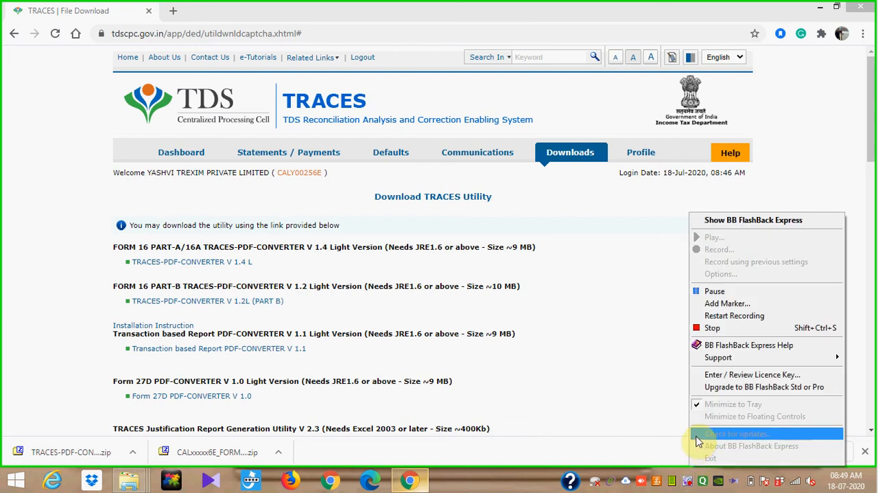
left_click(732, 295)
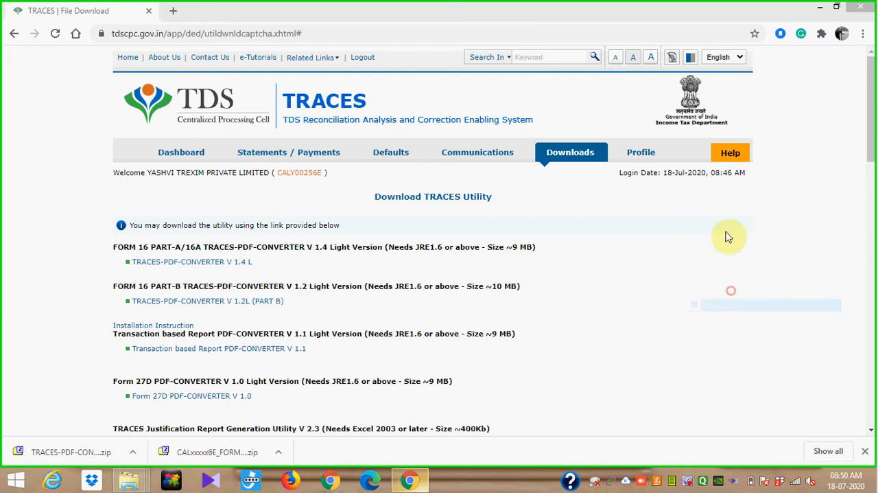
- Paste the TRACES-PDF-CONVERTERV1.4L zip archive into the "TDS 26Q 18.07" folder on the desktop
left_click(818, 11)
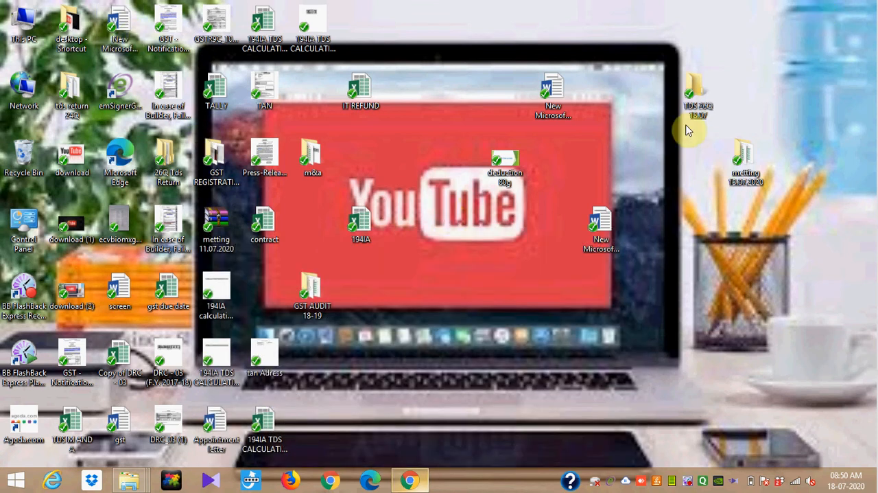
double_click(698, 95)
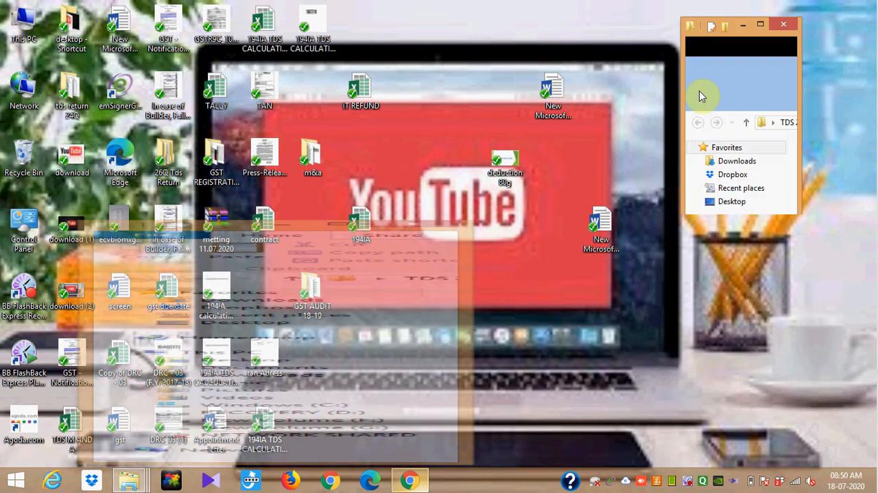
left_click(760, 25)
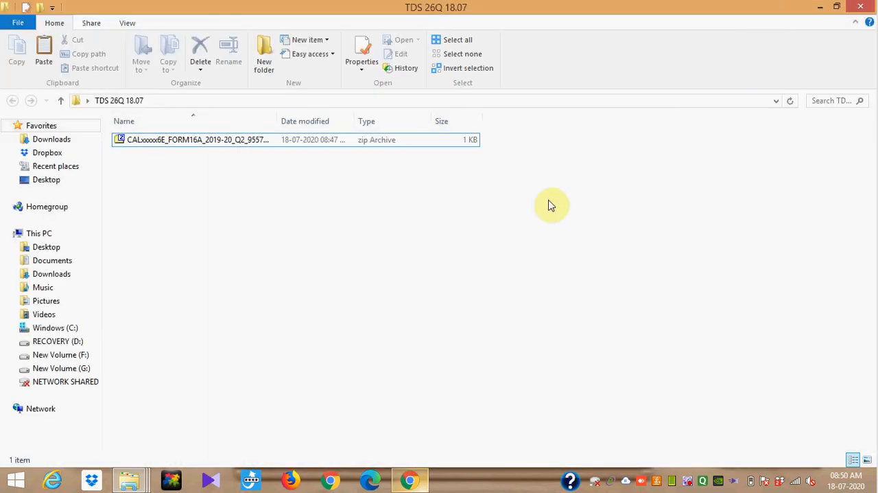
key("ctrl+v")
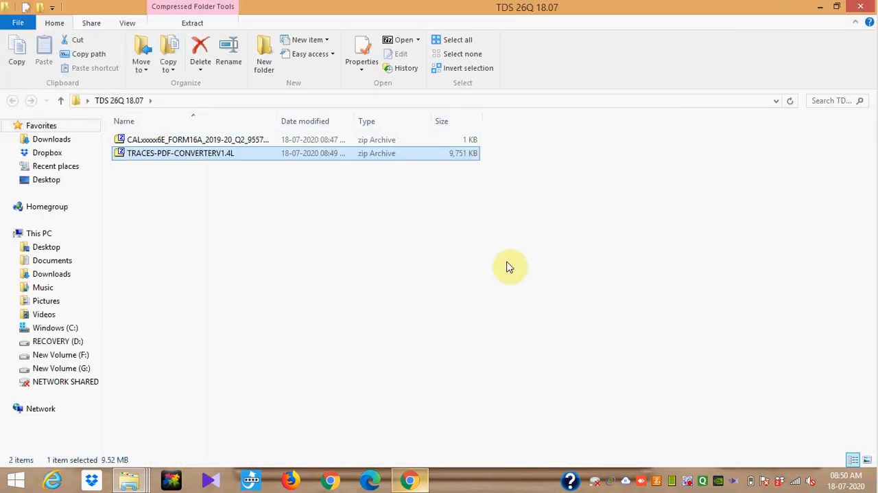
- Extract the TRACES-PDF-CONVERTERV1.4L zip within the "TDS 26Q 18.07" folder and launch the executable jar file from the extracted folder
double_click(278, 153)
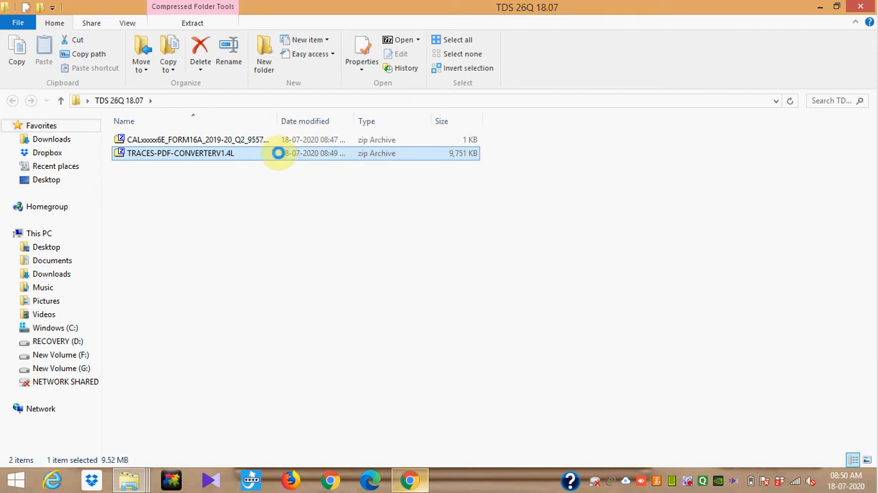
right_click(278, 153)
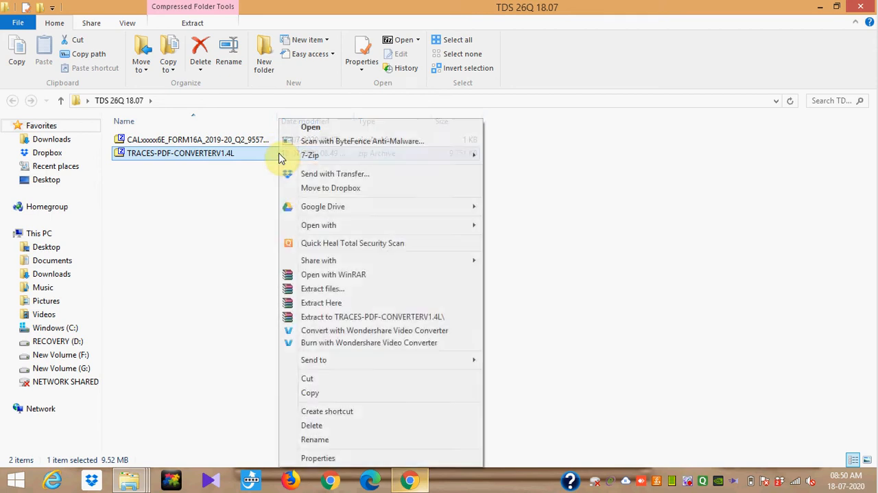
left_click(352, 302)
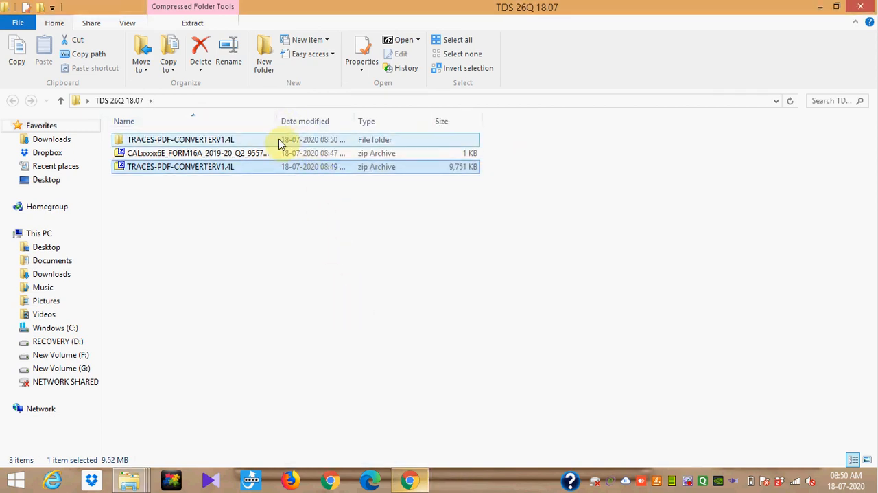
double_click(279, 144)
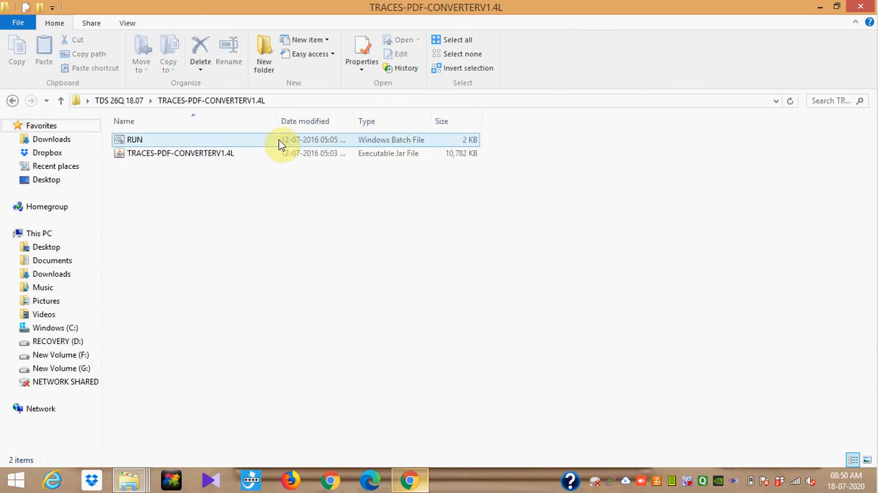
double_click(278, 154)
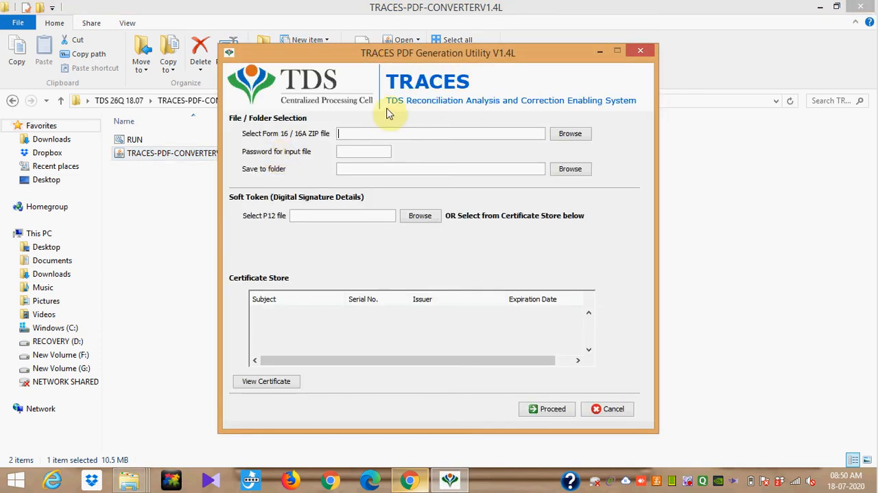
- Select the Form 16A 2019-20 Q2 zip from the desktop's "TDS 26Q 18.07" folder as the input file, listing all file types
left_click(564, 138)
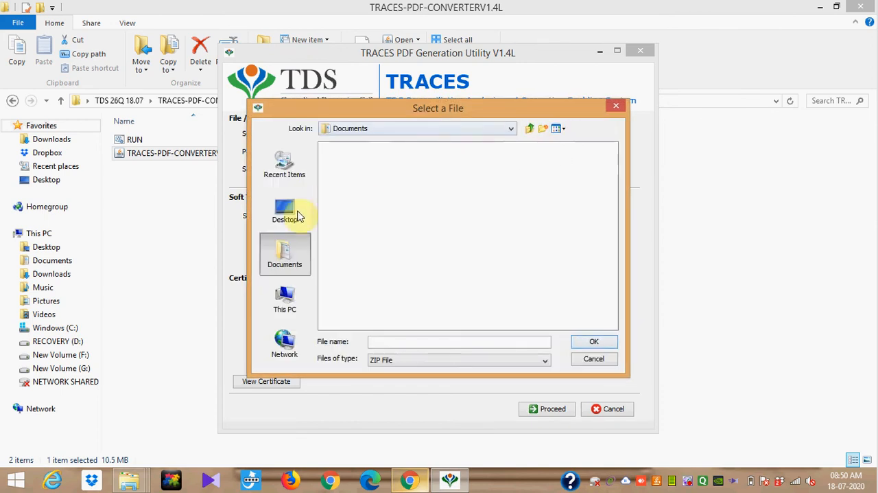
left_click(287, 218)
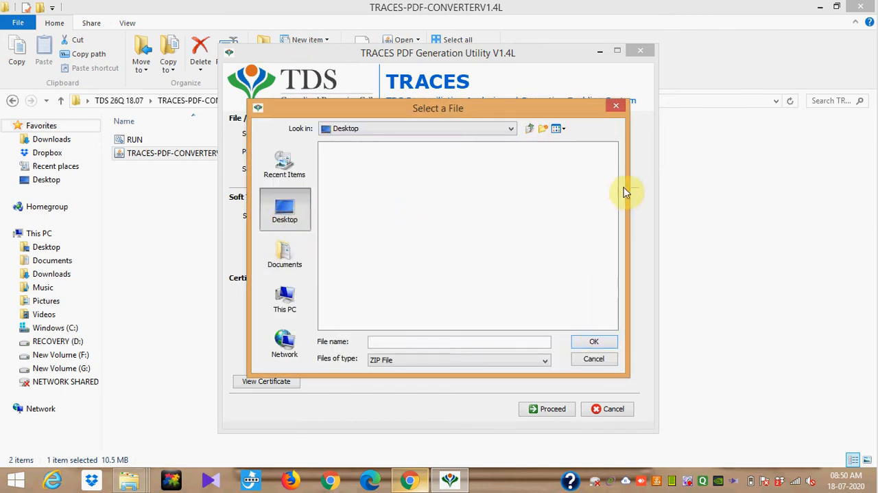
left_click(547, 361)
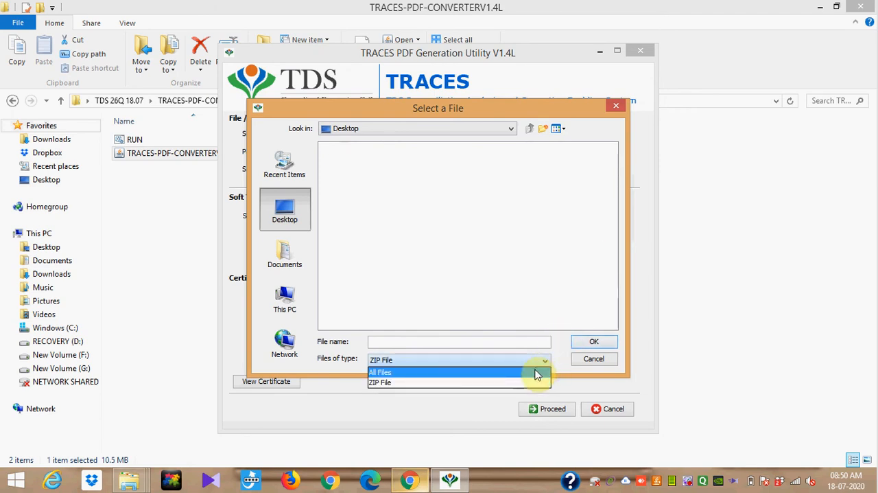
left_click(539, 371)
left_click(275, 220)
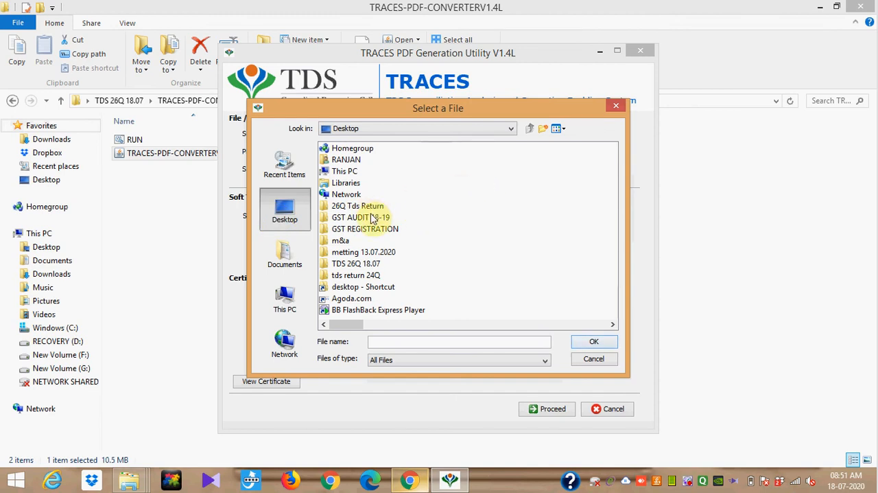
left_click(363, 266)
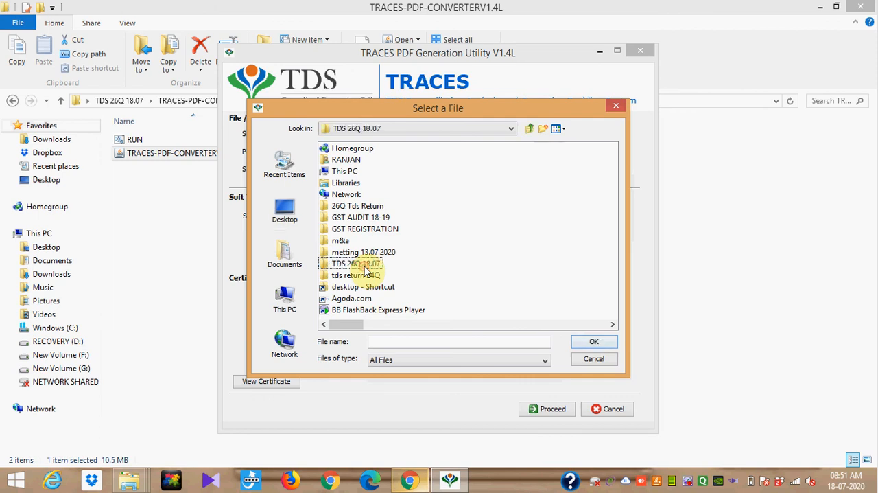
double_click(367, 270)
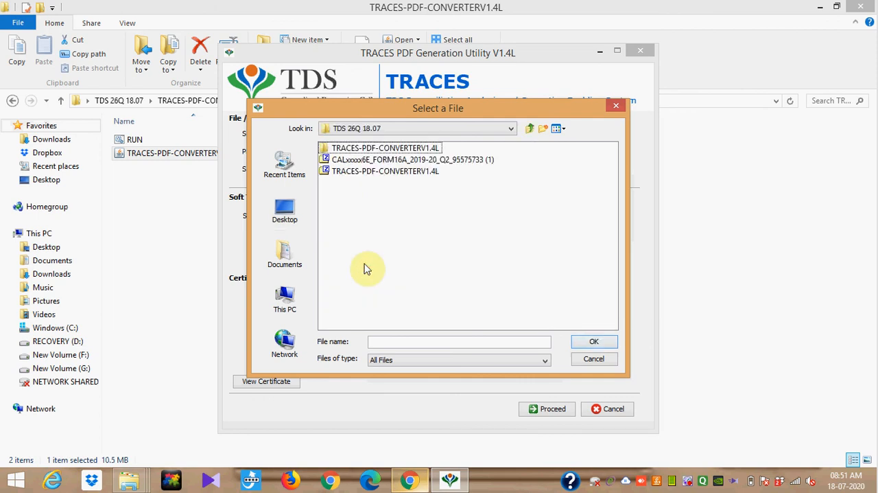
double_click(389, 160)
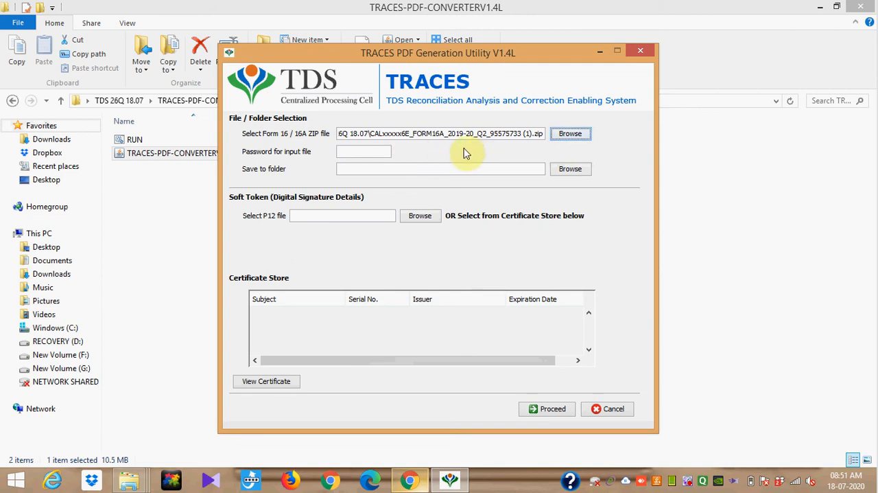
- Enter the input file password and set the save location to the "TDS 26Q 18.07" folder on the desktop
left_click(363, 154)
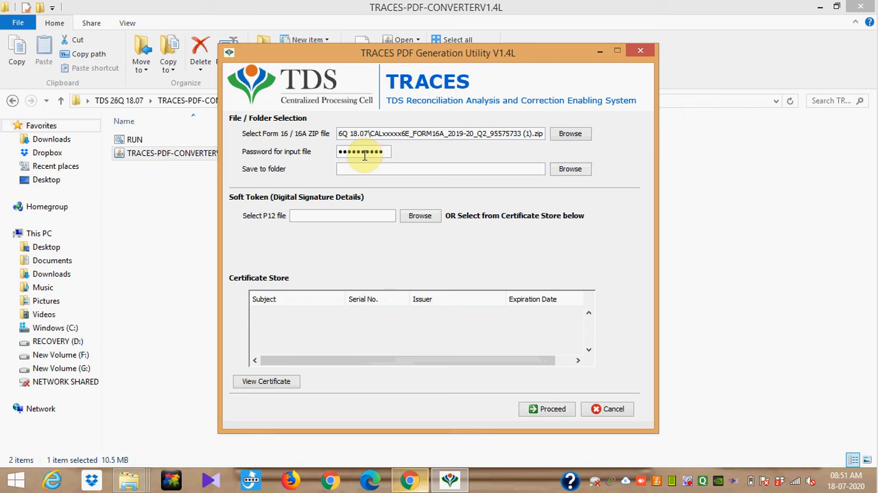
left_click(563, 173)
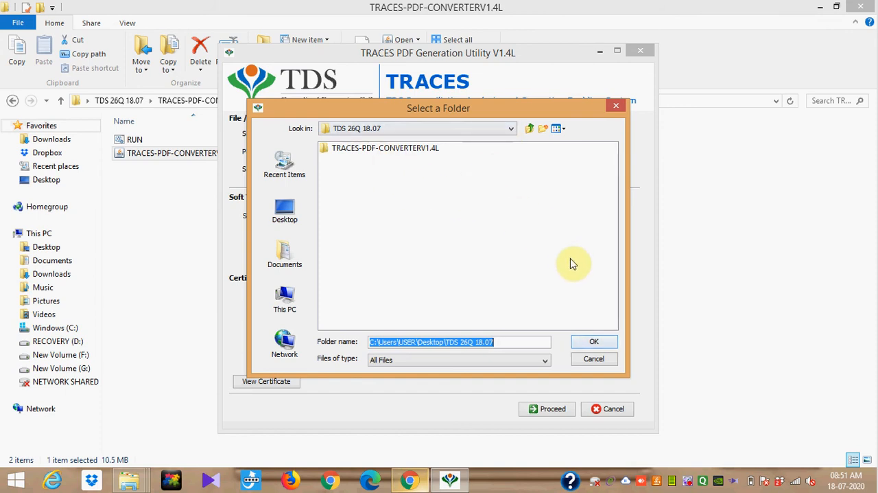
left_click(592, 342)
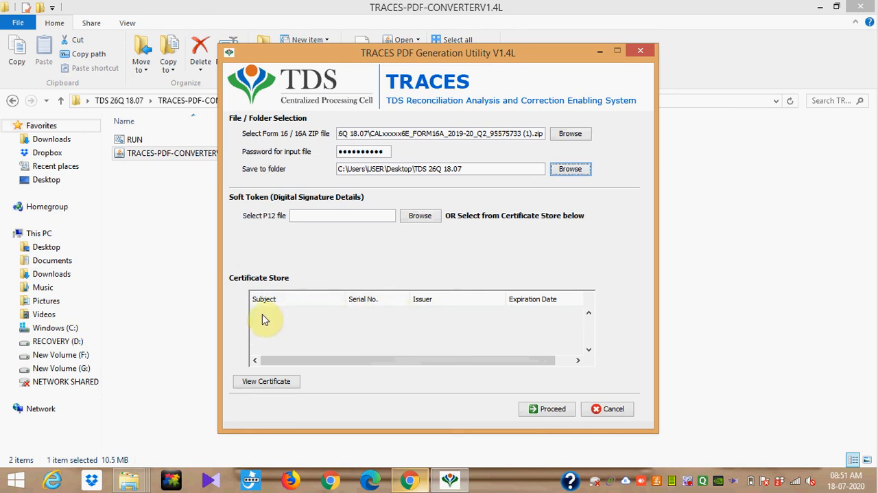
- Proceed with generating the Form 16A PDFs and agree to continue without a digital signature
left_click(292, 320)
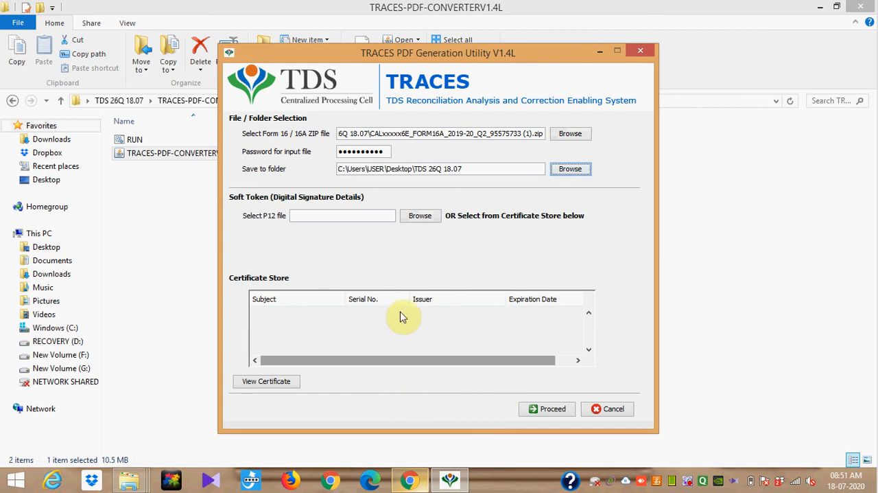
left_click(553, 409)
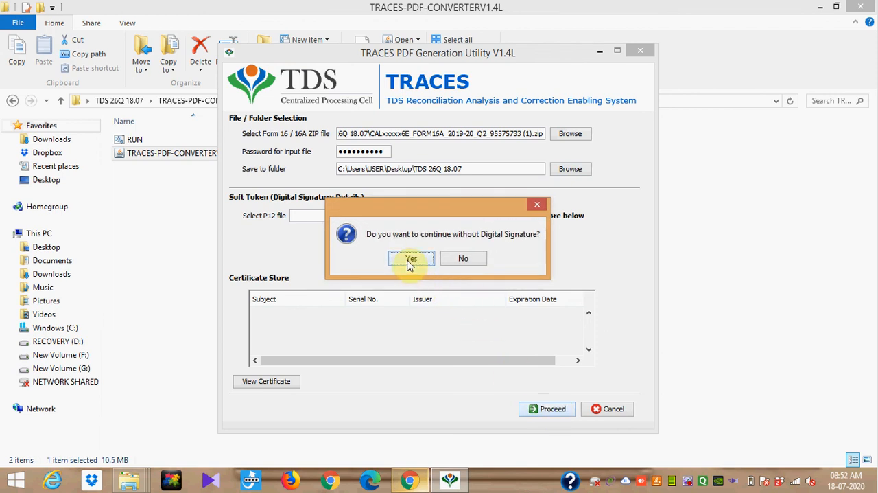
left_click(410, 261)
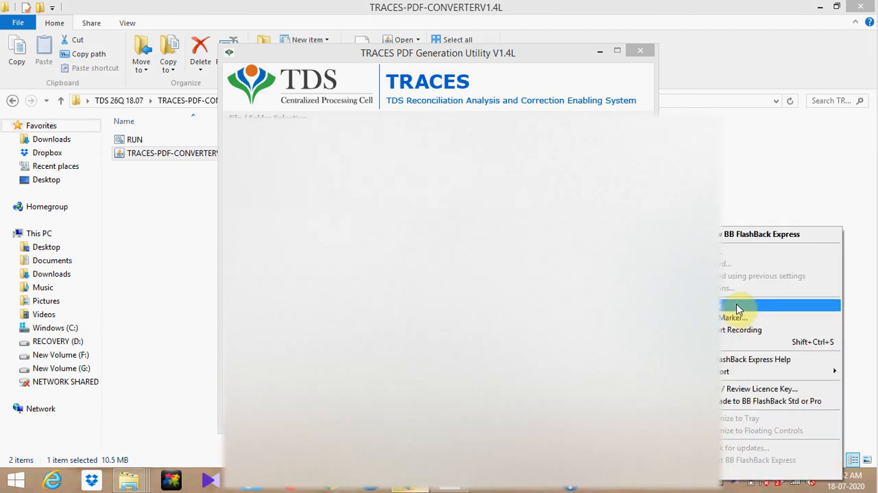
- Close the TRACES PDF Generation Utility and clear the converter folder window away to reach the desktop
left_click(738, 307)
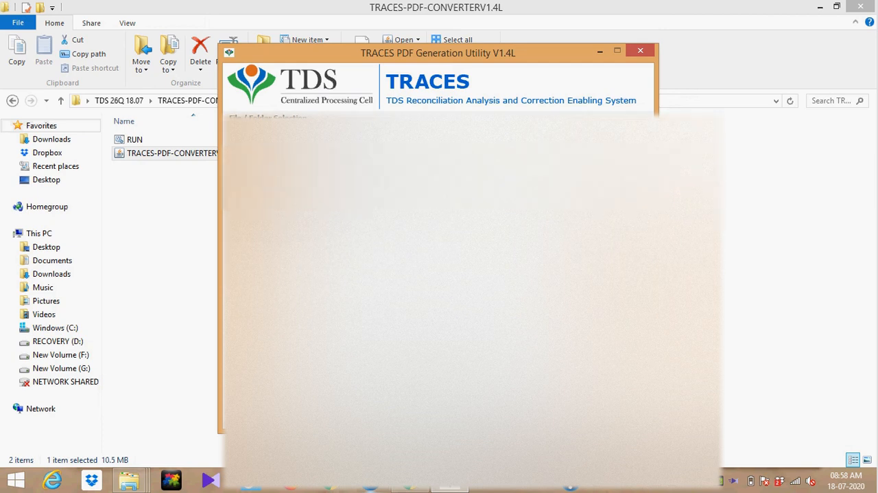
left_click(618, 50)
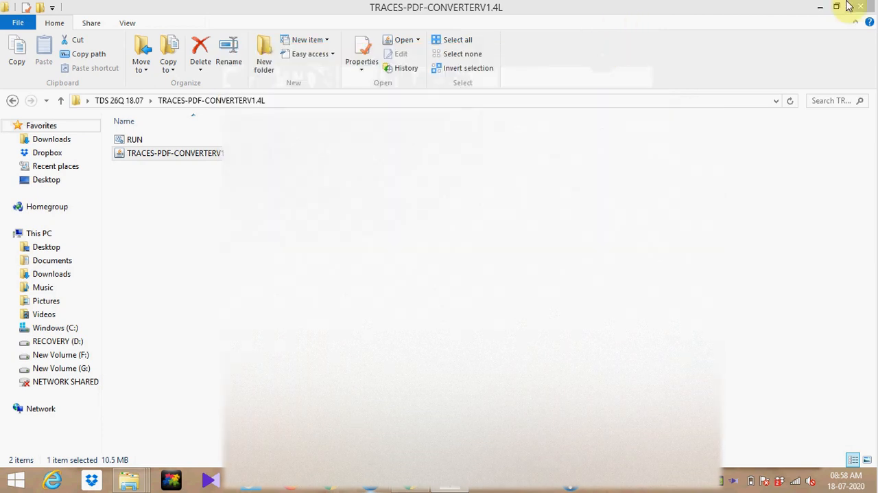
left_click(823, 7)
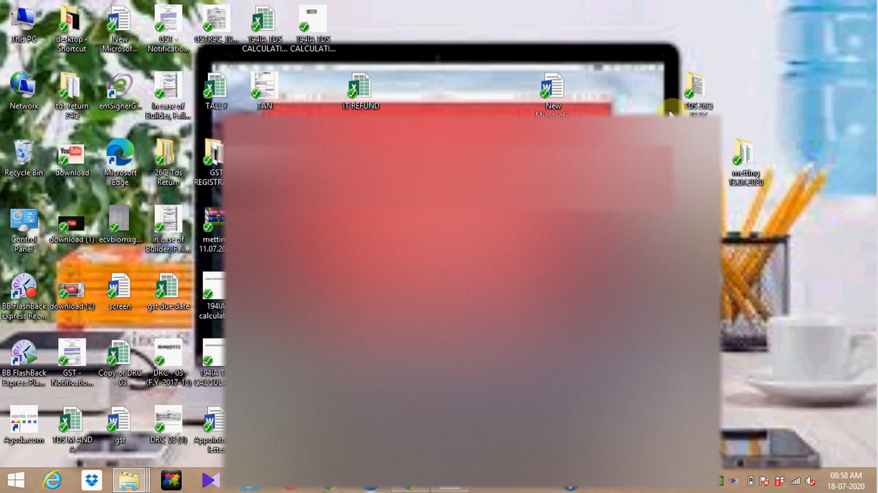
- Open the generated Q2 2020-21 Form 16A PDF from the desktop's "TDS 26Q 18.07" folder and review it through to page 2
double_click(691, 102)
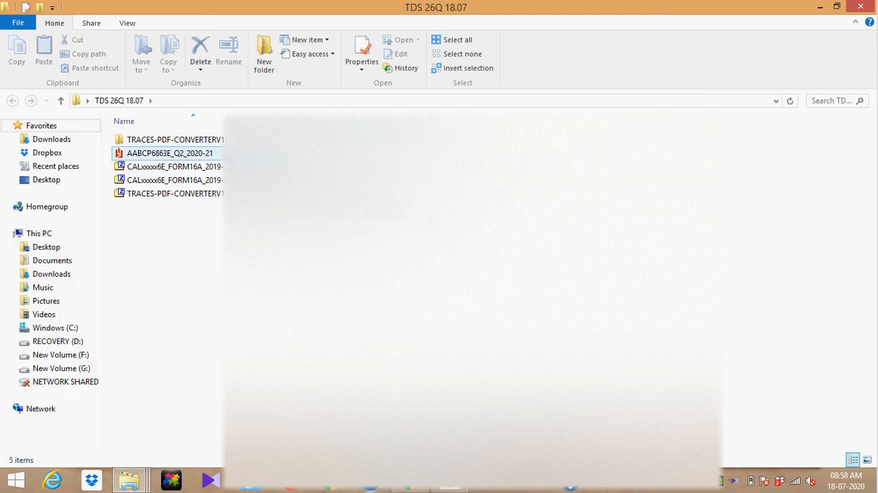
left_click(169, 153)
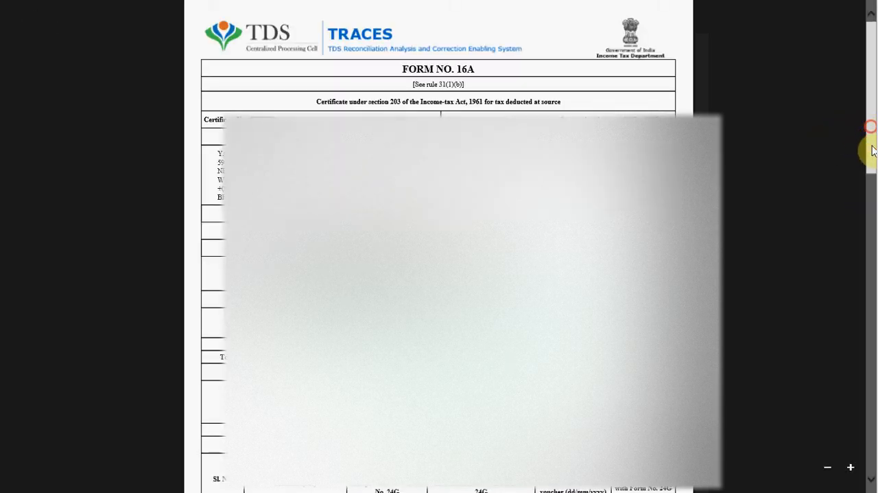
left_click_drag(873, 239, 870, 325)
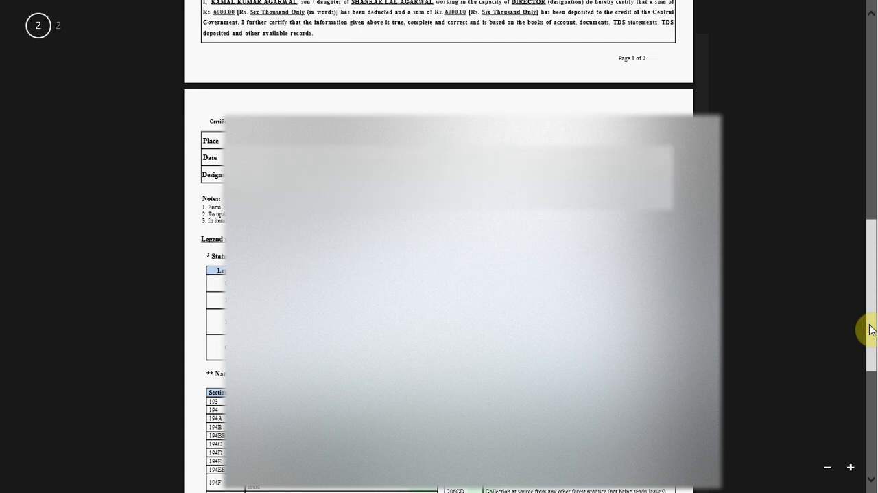